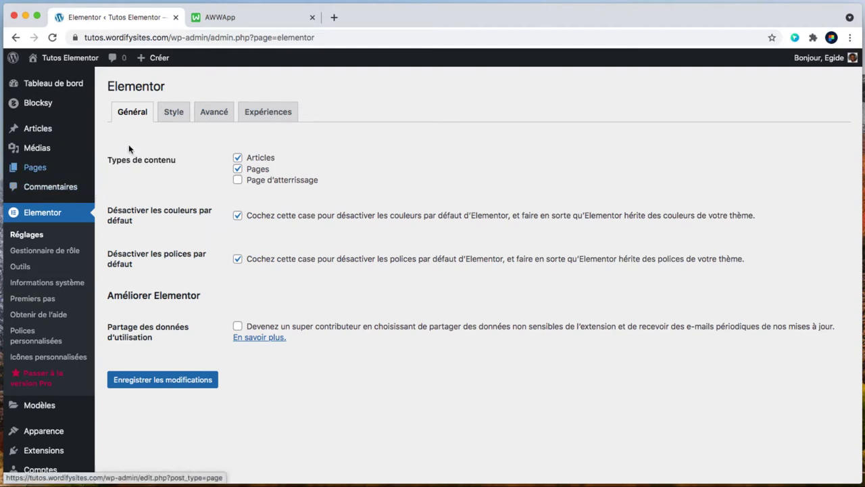
Switch to the AWW board and examine the page layout diagram with its En-Tête, Contenu and Bas de page areas.
mouse_move(89, 167)
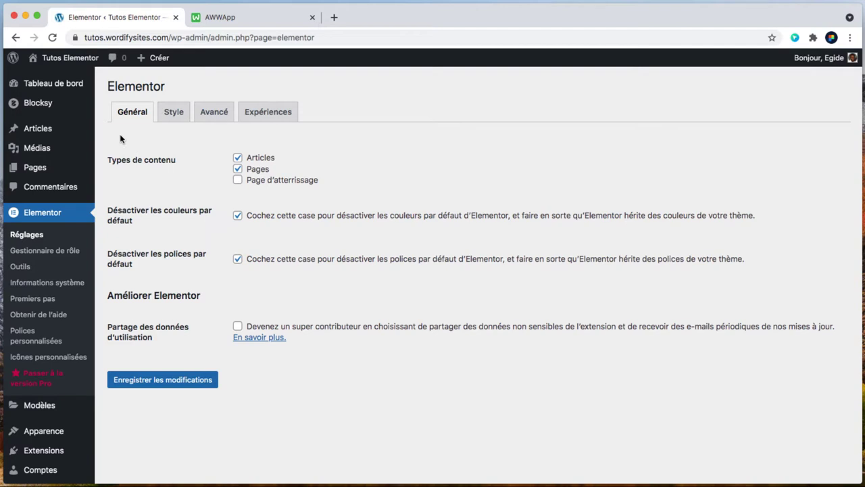
click(235, 21)
drag(207, 135, 424, 389)
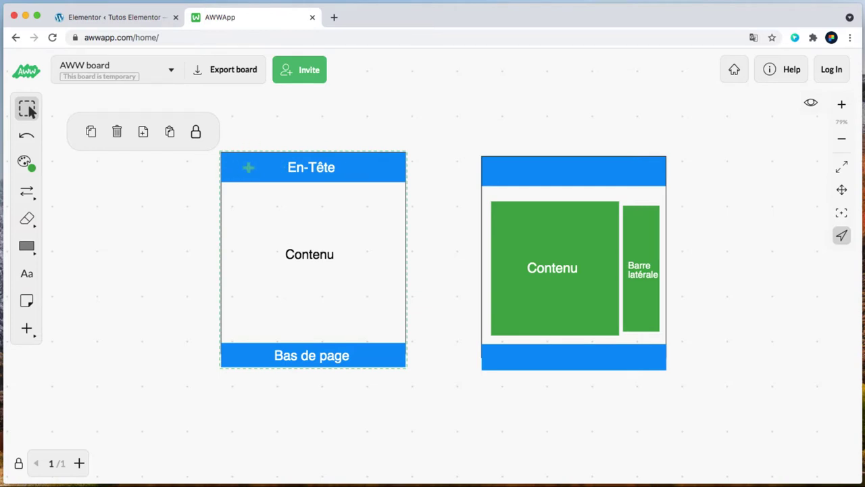
scroll(274, 253, down, 2)
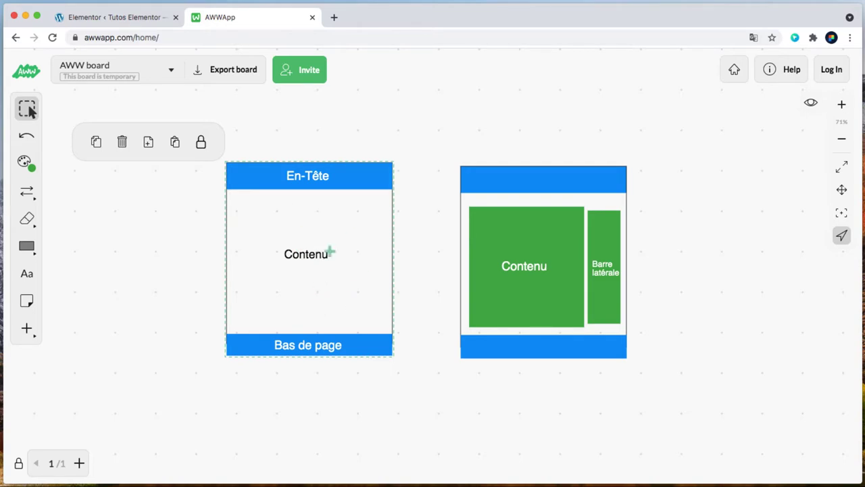
Return to WordPress, save a new page titled "Accueil" as a draft and open it for editing with Elementor.
click(135, 21)
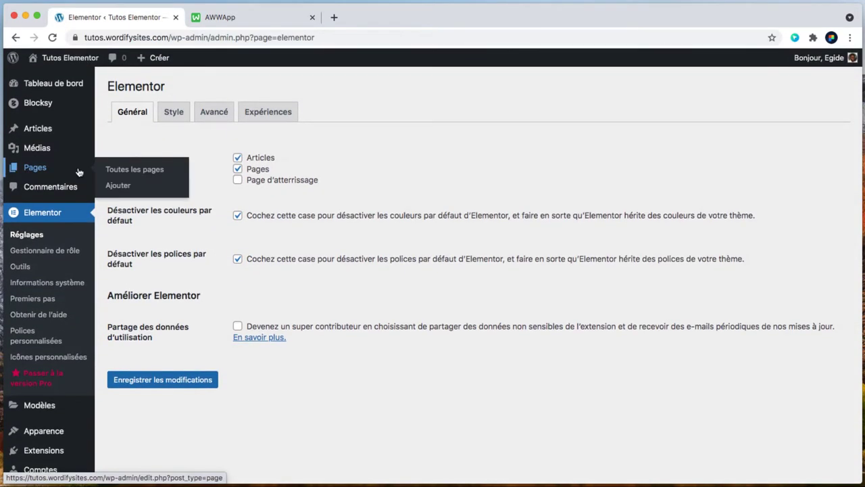
click(117, 186)
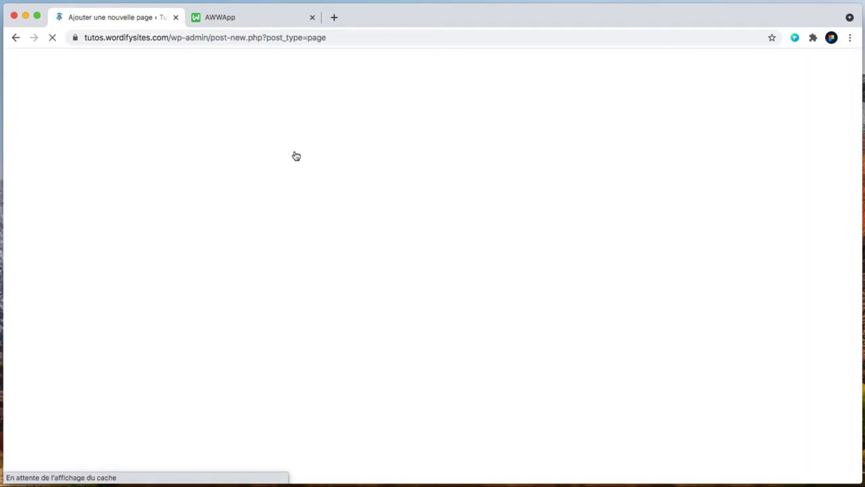
text(Accueil)
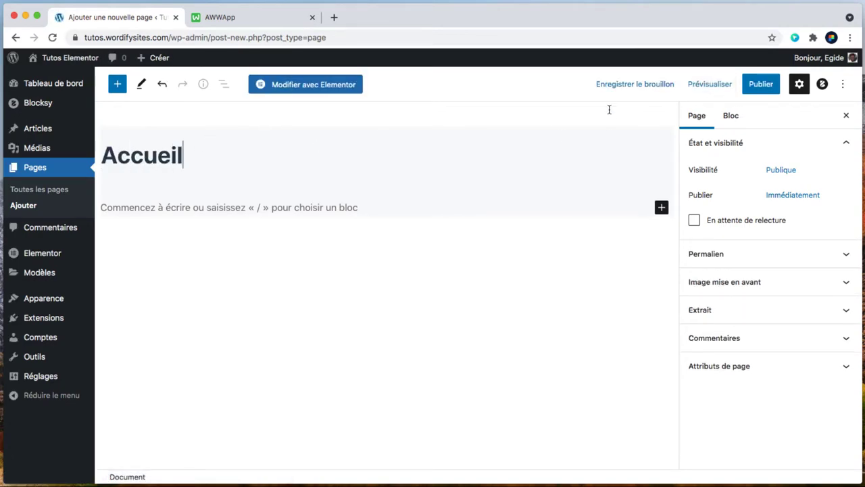
click(605, 89)
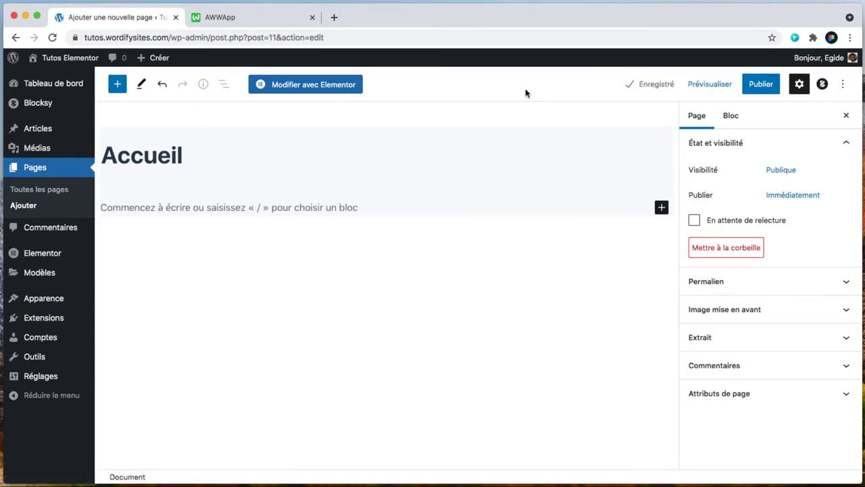
click(270, 90)
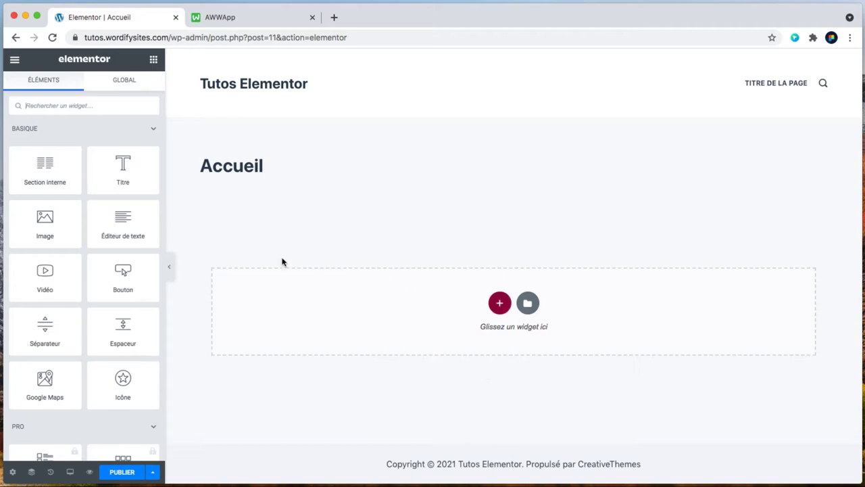
Look through the Basique, Pro and Général widget categories, collapsing the Pro category.
click(87, 212)
drag(87, 213, 83, 270)
click(46, 269)
scroll(46, 269, down, 1)
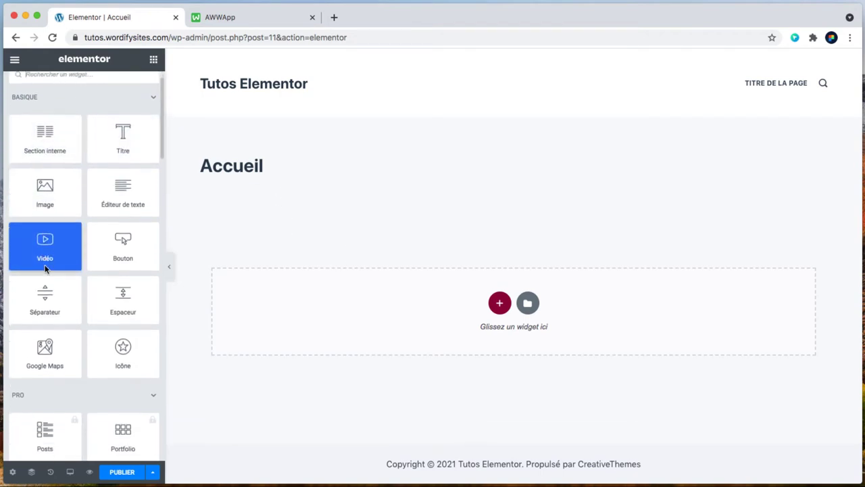
scroll(45, 268, up, 1)
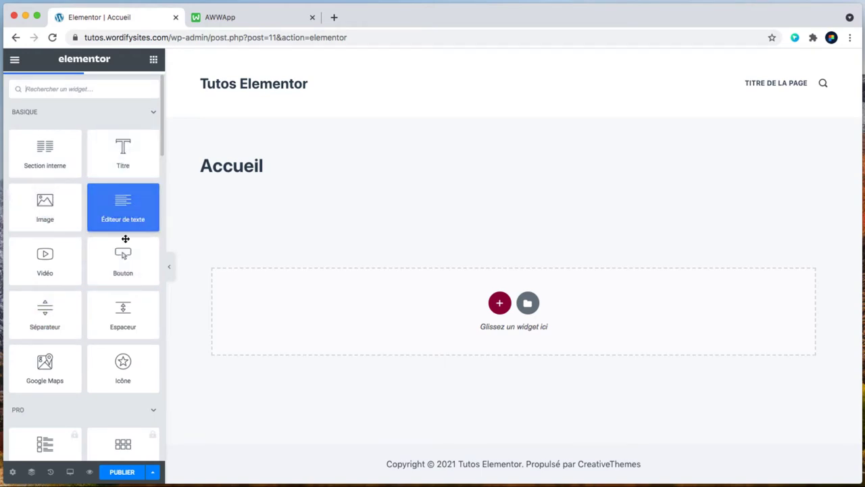
scroll(142, 259, down, 3)
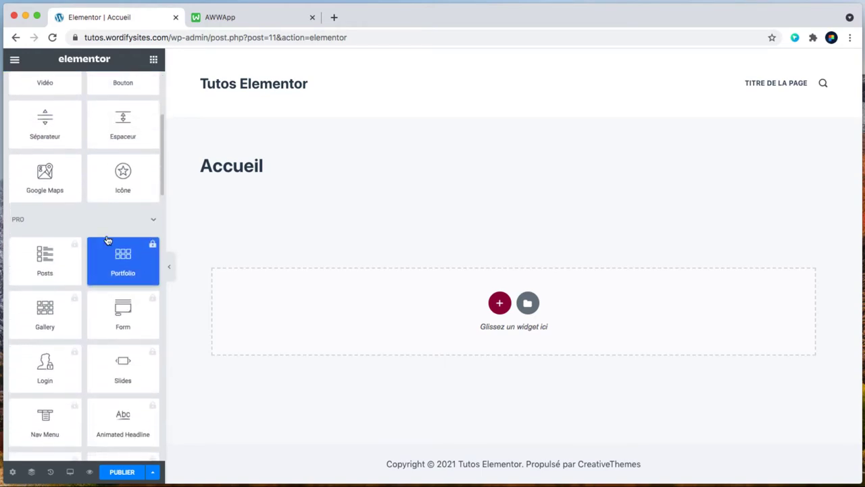
click(153, 223)
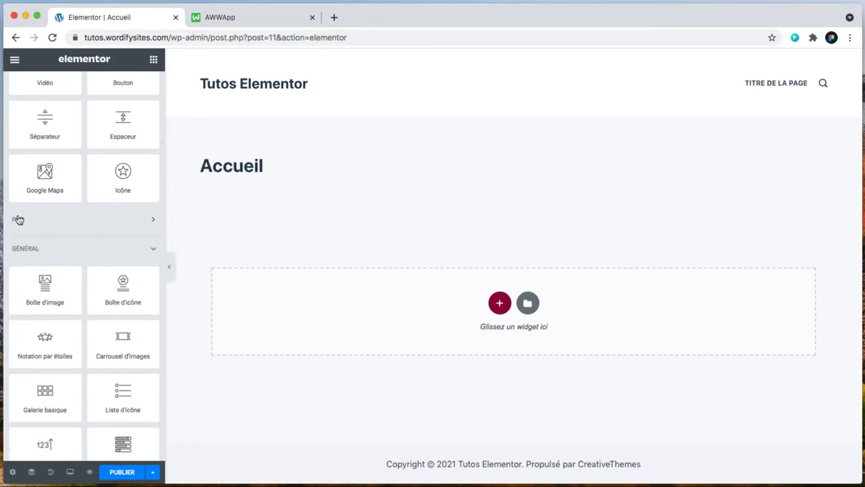
scroll(108, 225, down, 2)
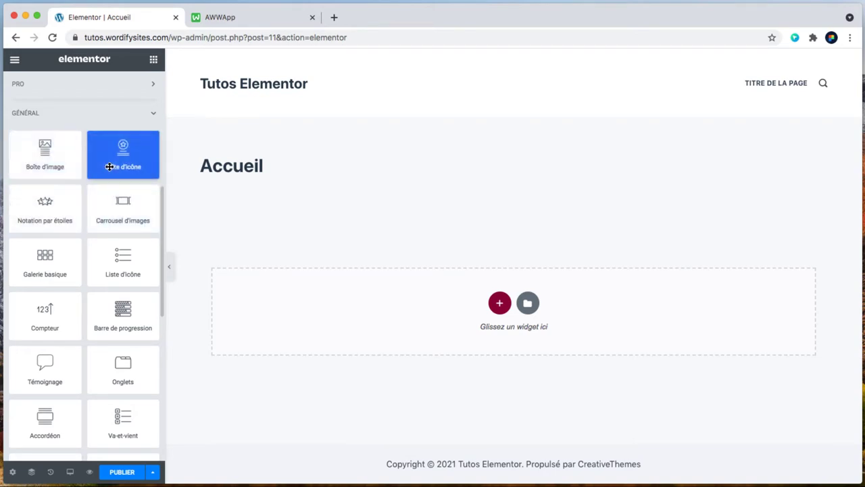
scroll(110, 166, up, 10)
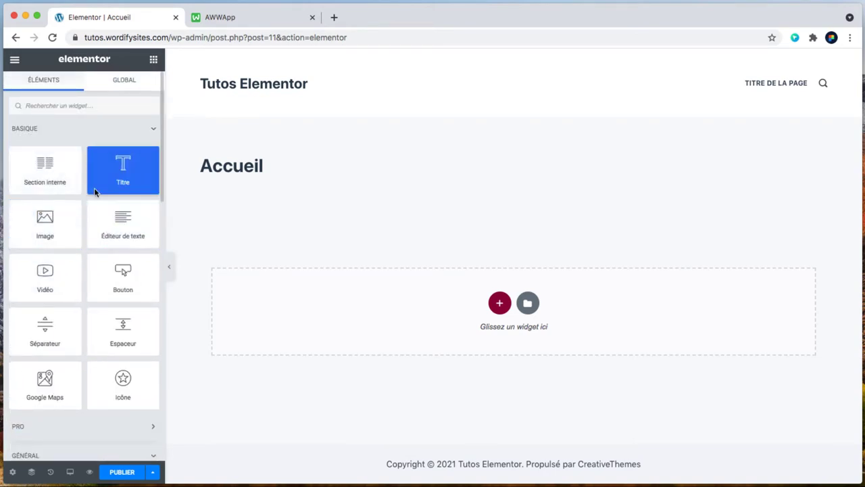
Review the alternative save options for the page and preview it in the mobile, tablet and desktop views.
click(154, 473)
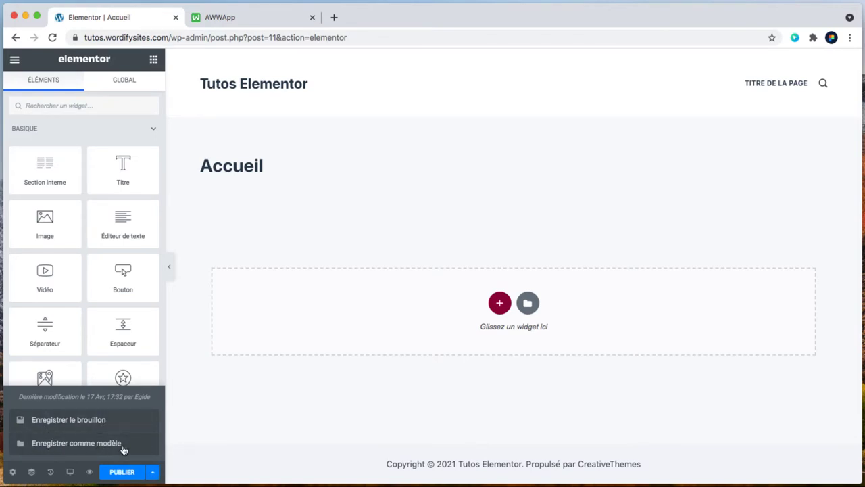
click(149, 476)
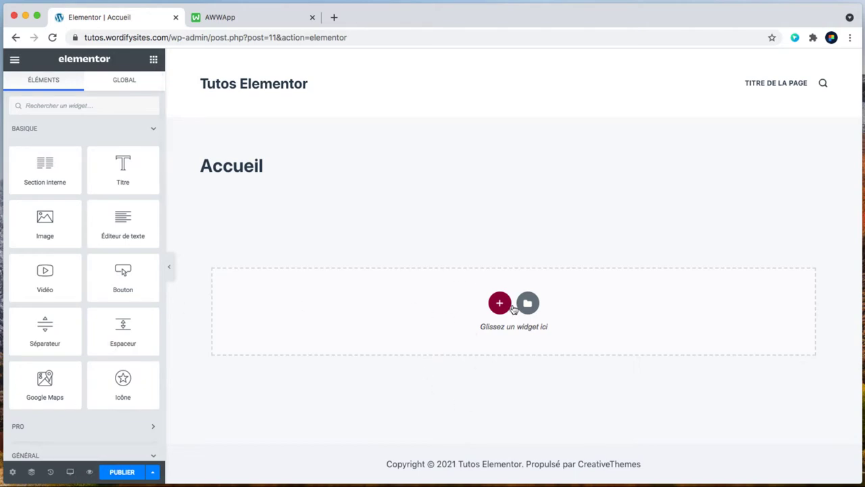
click(69, 471)
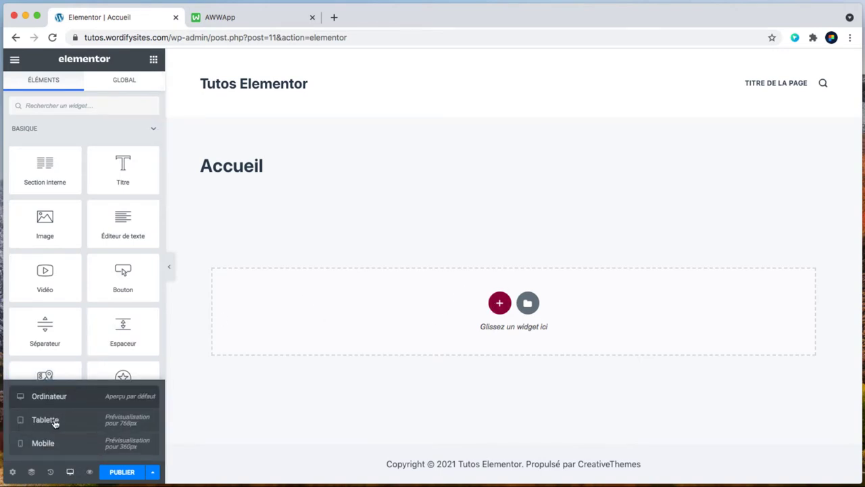
click(40, 443)
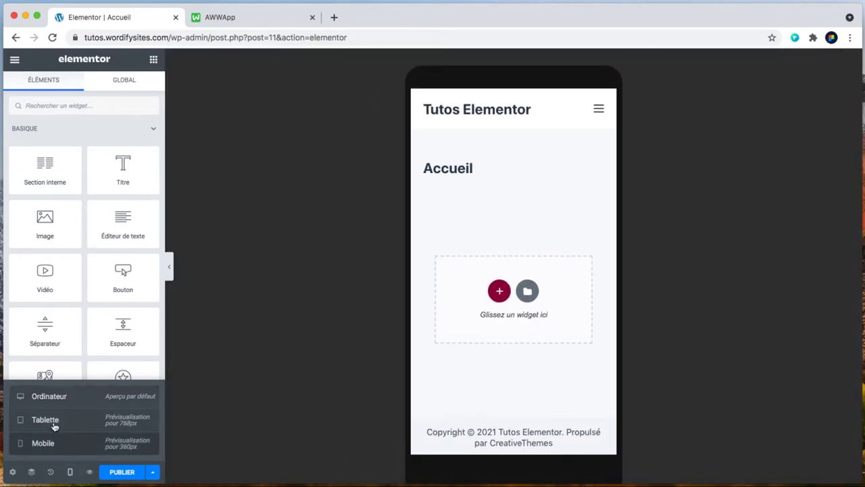
click(51, 420)
click(47, 402)
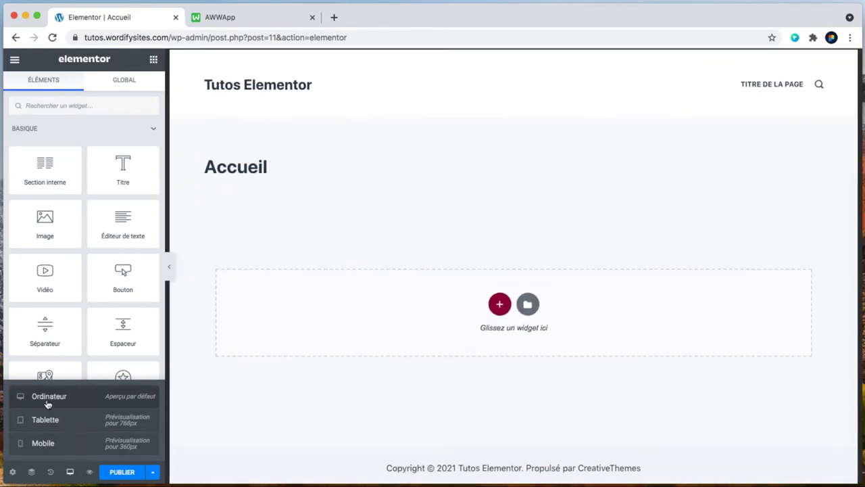
click(70, 471)
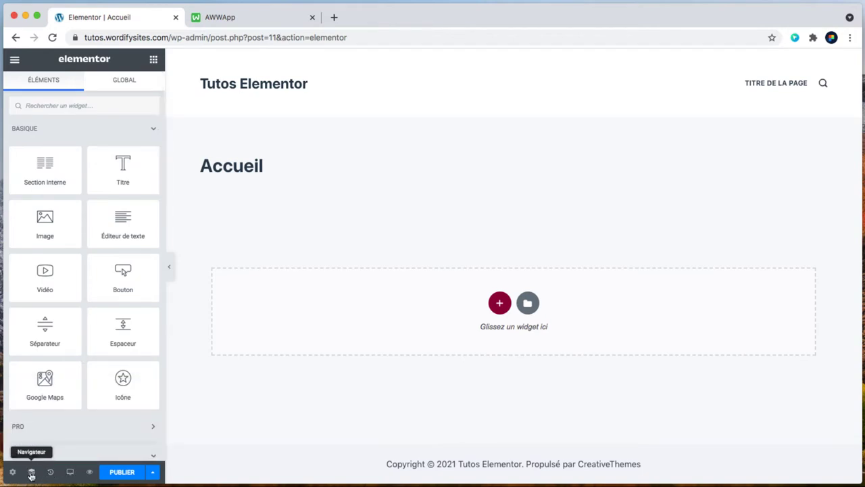
View the Navigateur and the general page settings, including the choices for the page's État.
click(31, 472)
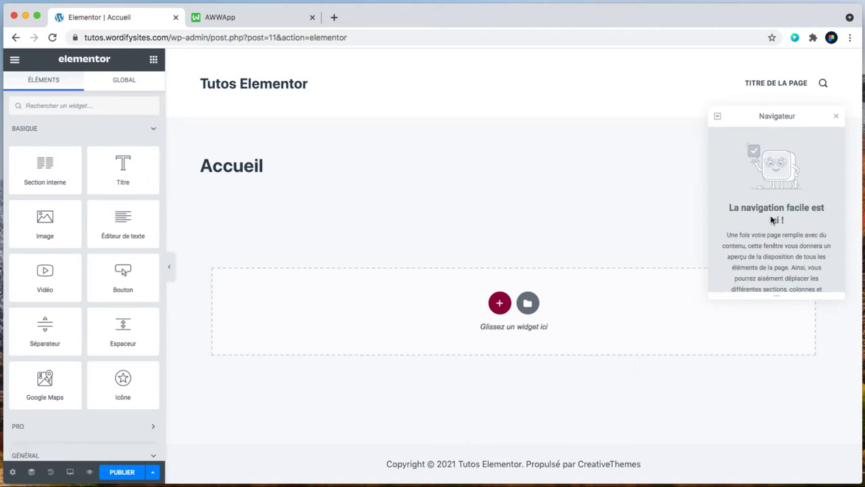
click(836, 117)
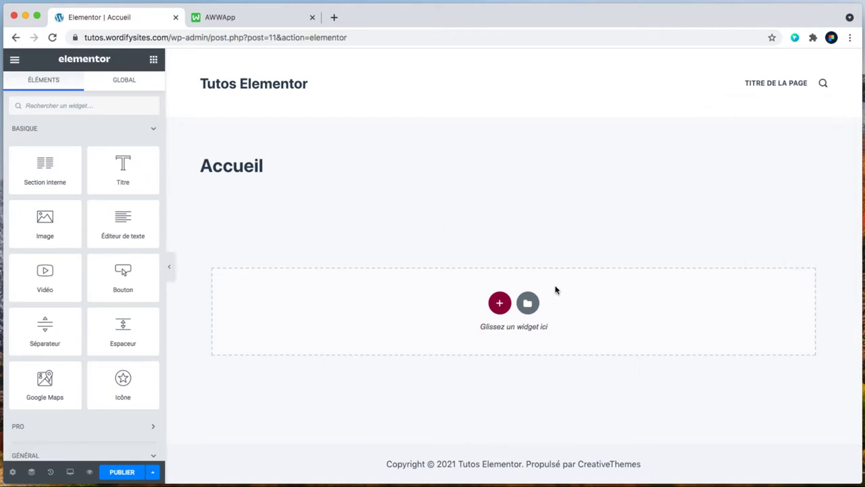
click(12, 471)
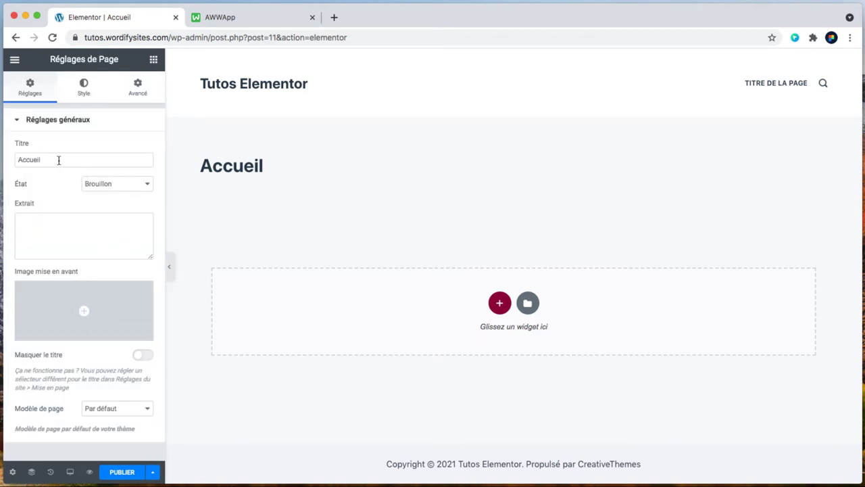
click(112, 186)
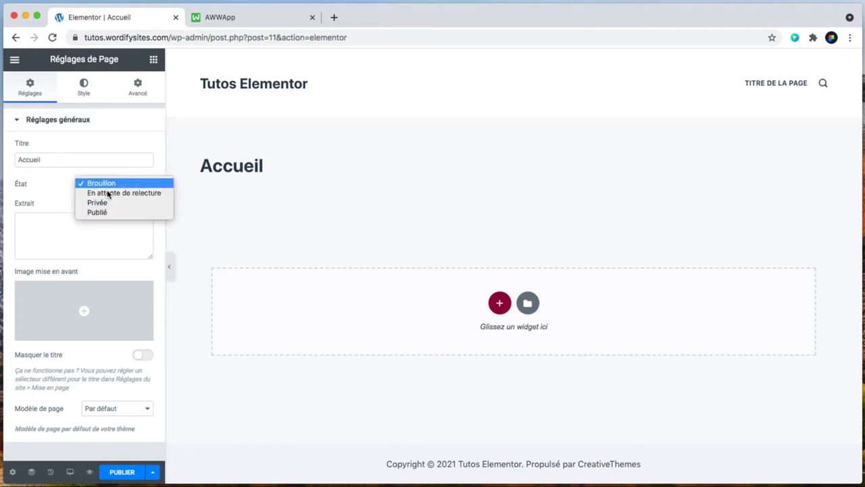
click(50, 214)
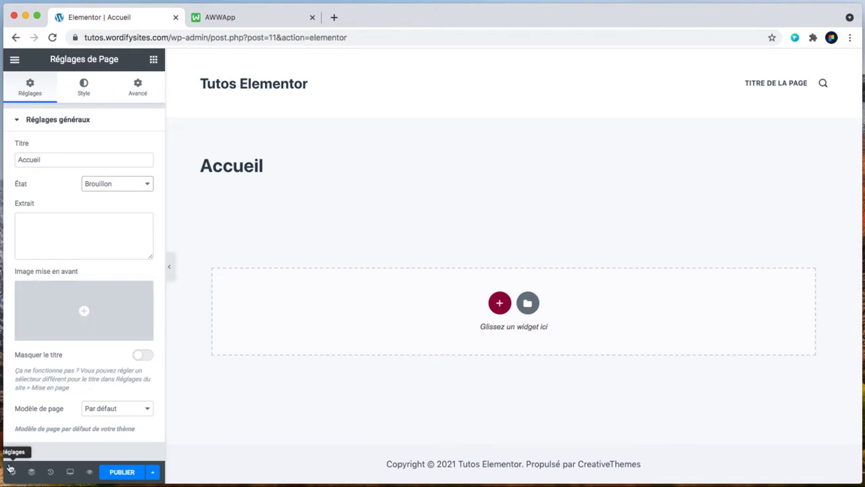
Add a Titre widget to the empty page area and show its section's layout settings and the structures for a new section.
click(152, 61)
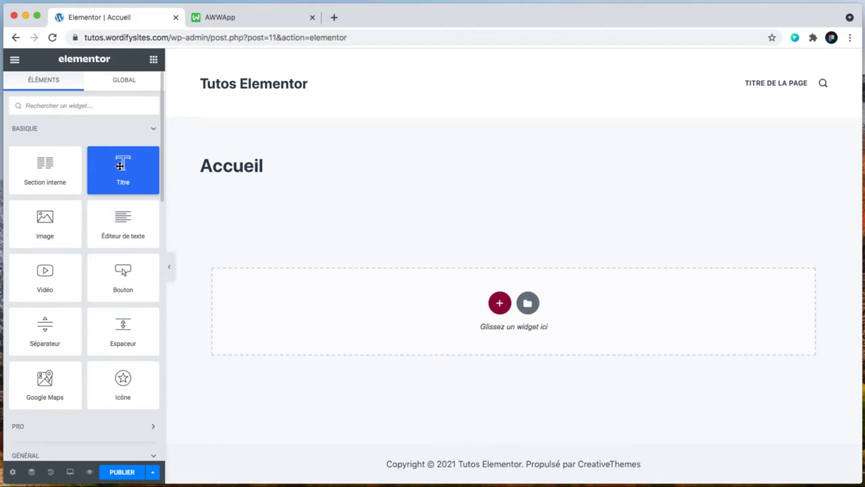
drag(120, 166, 458, 303)
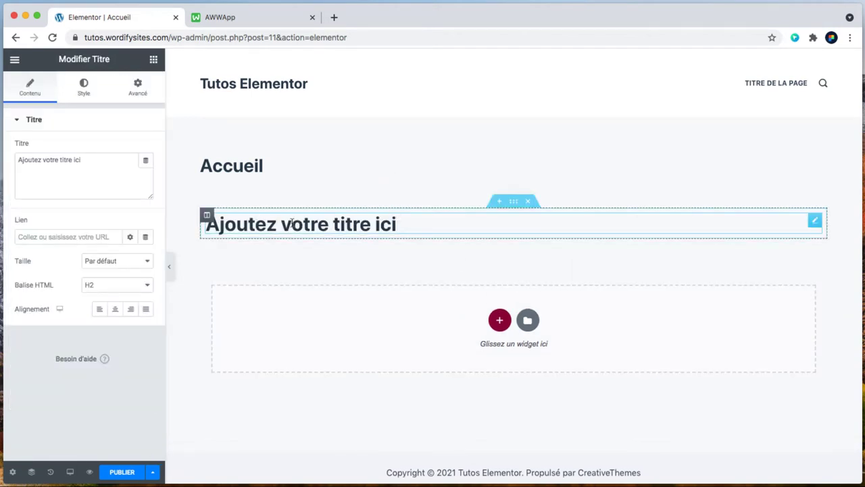
click(514, 203)
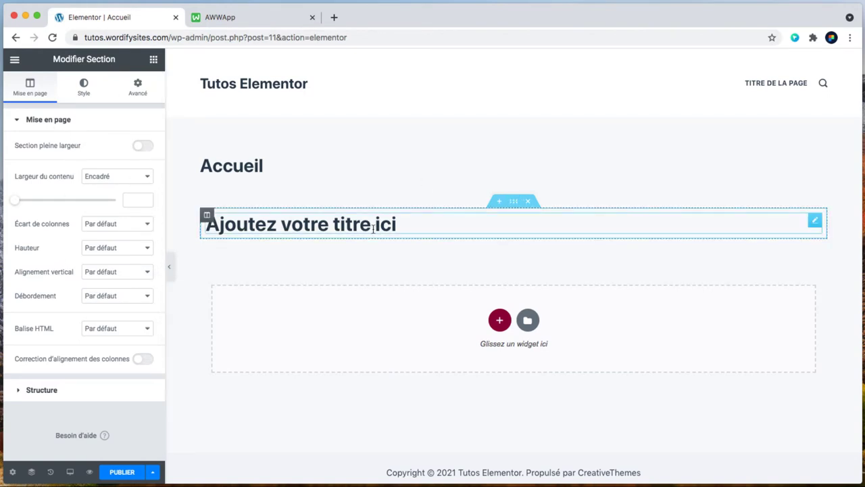
click(500, 321)
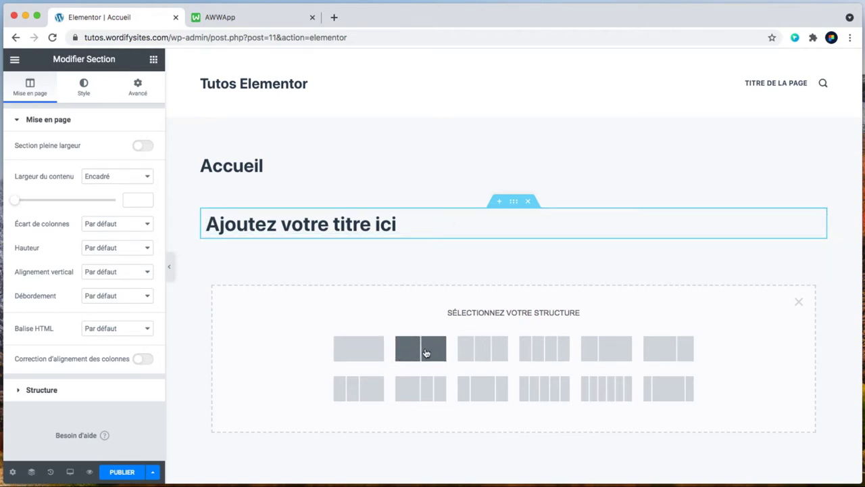
Replace the heading's placeholder text with "Mon titre" and insert a word so it reads "Mon premier titre".
click(398, 224)
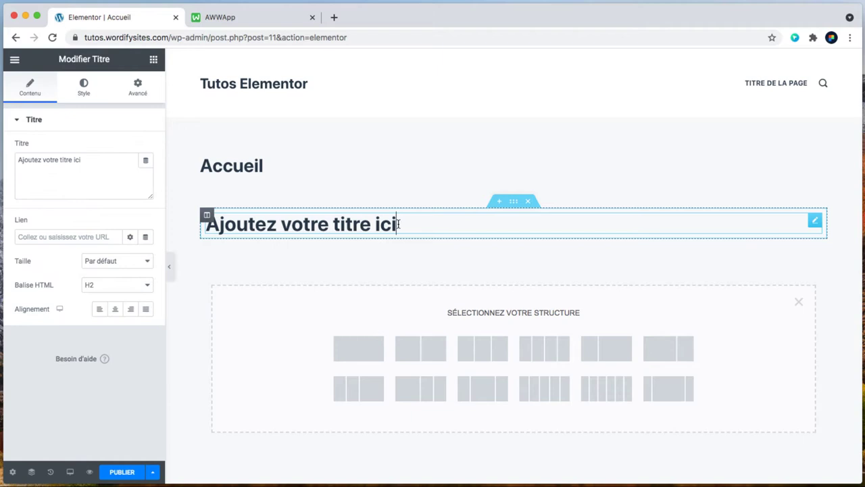
triple_click(279, 225)
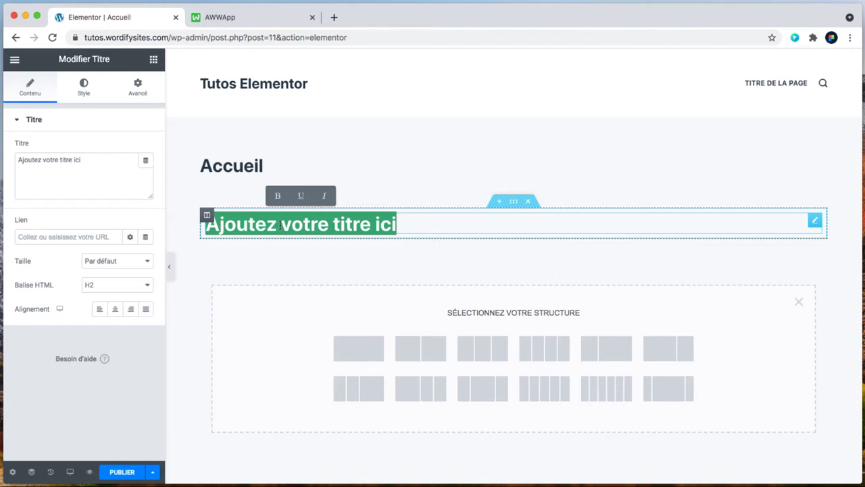
text(Mon t)
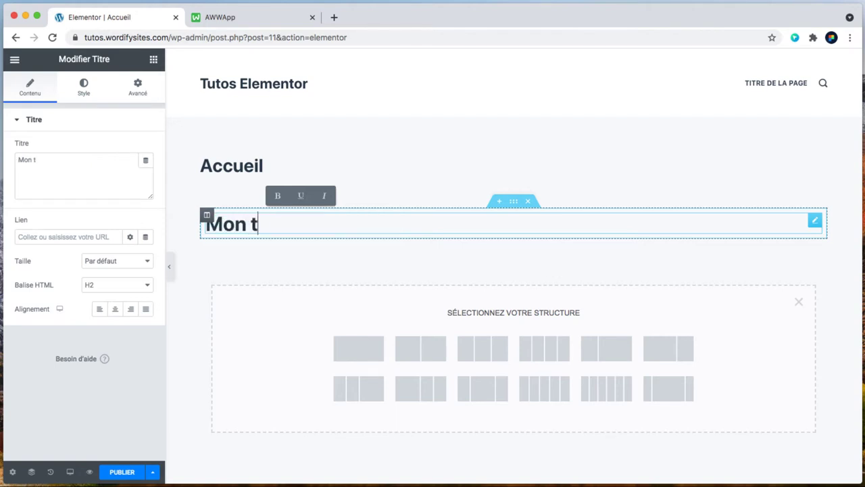
text(itre)
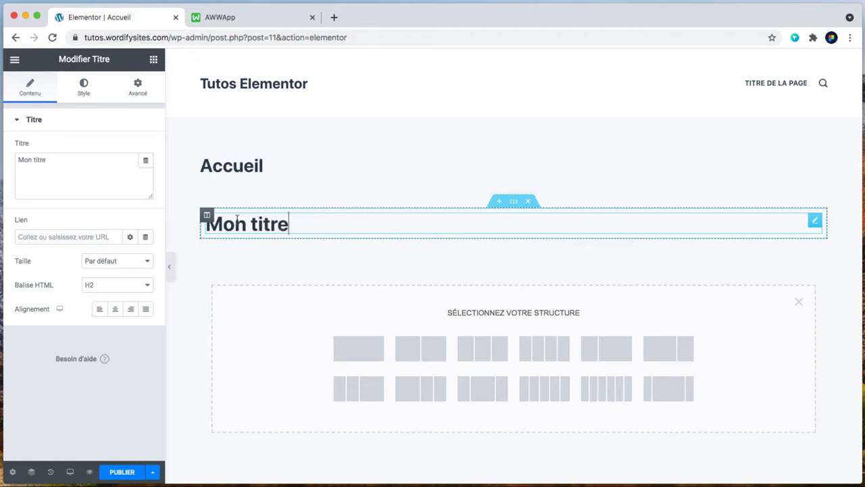
click(50, 161)
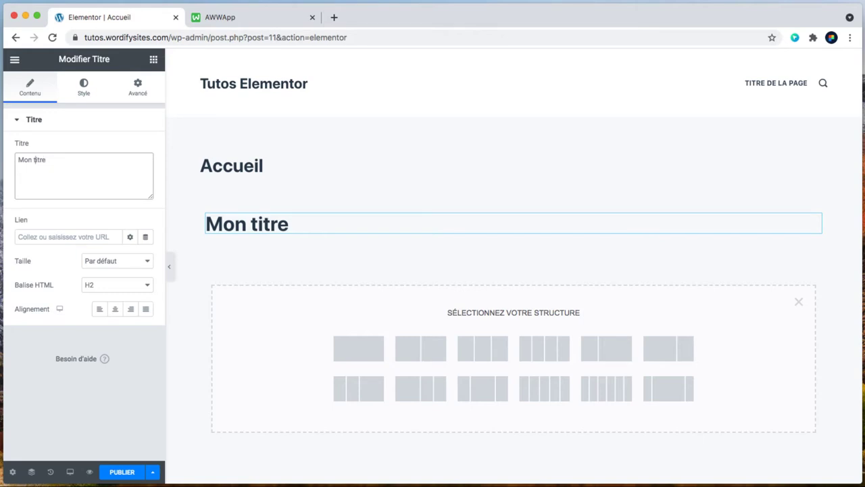
text(premier)
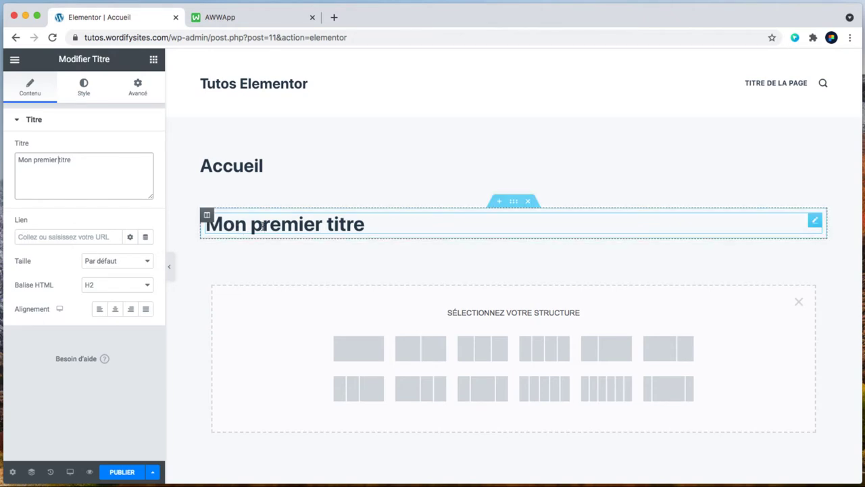
Try the centre and right alignments on the "Mon premier titre" heading, and set its alignment to left.
click(53, 238)
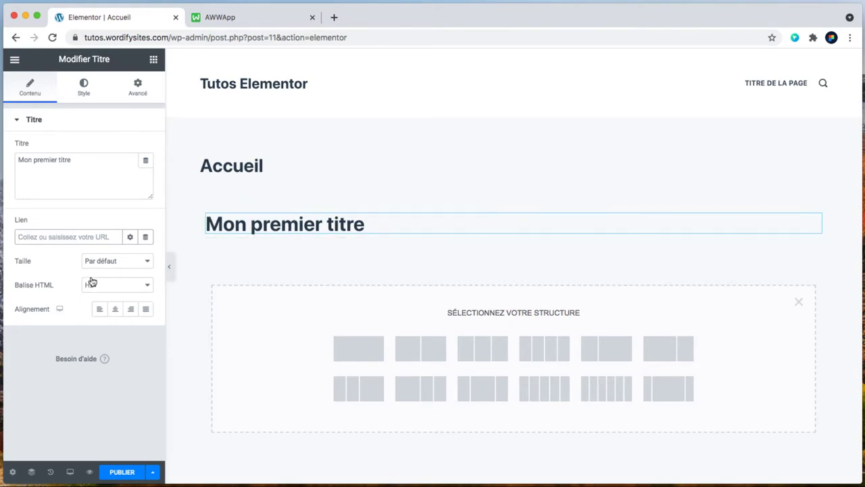
click(115, 310)
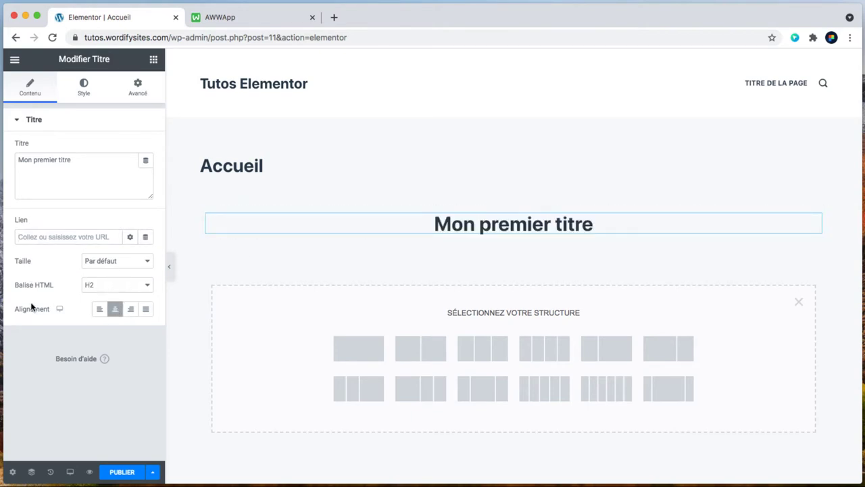
click(135, 309)
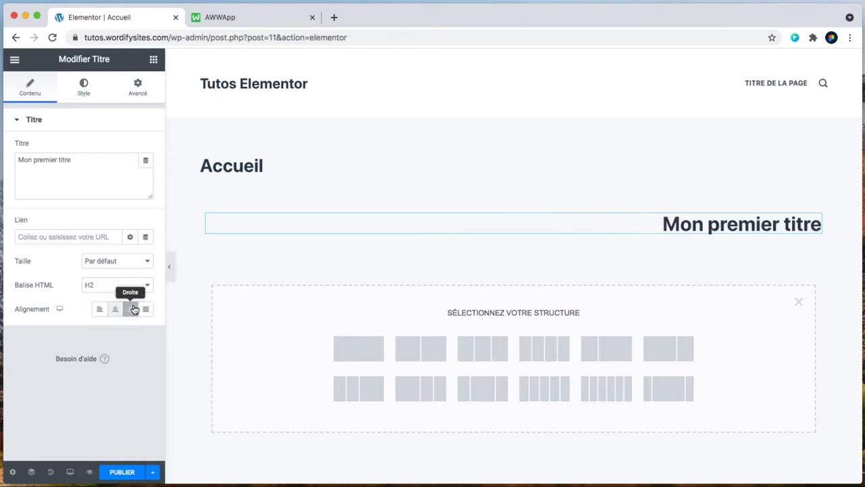
click(99, 309)
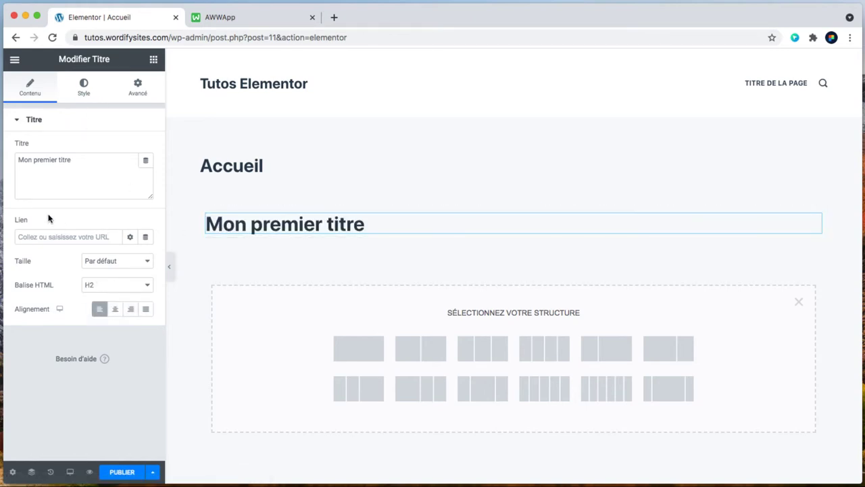
Change the heading's text colour to bright red.
click(85, 88)
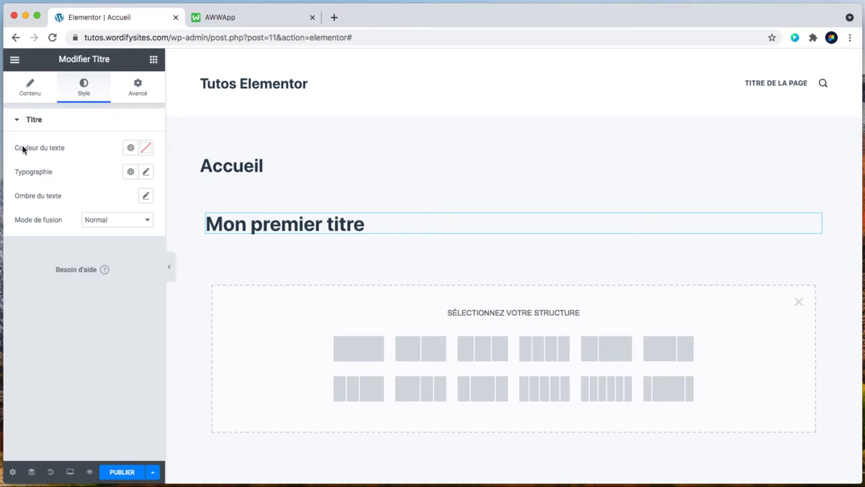
click(145, 148)
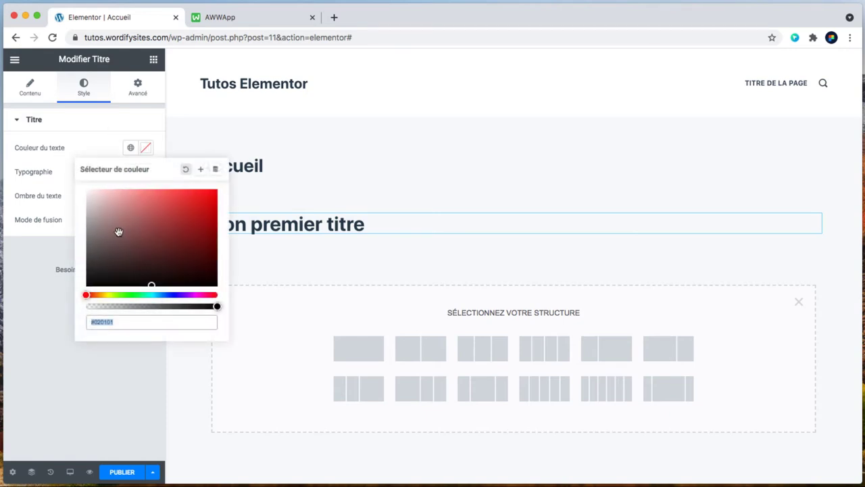
drag(115, 219, 214, 197)
click(100, 128)
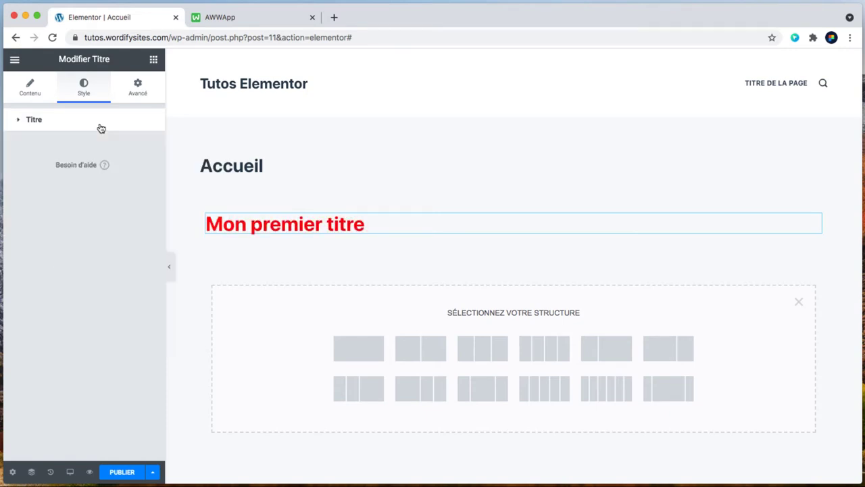
click(78, 120)
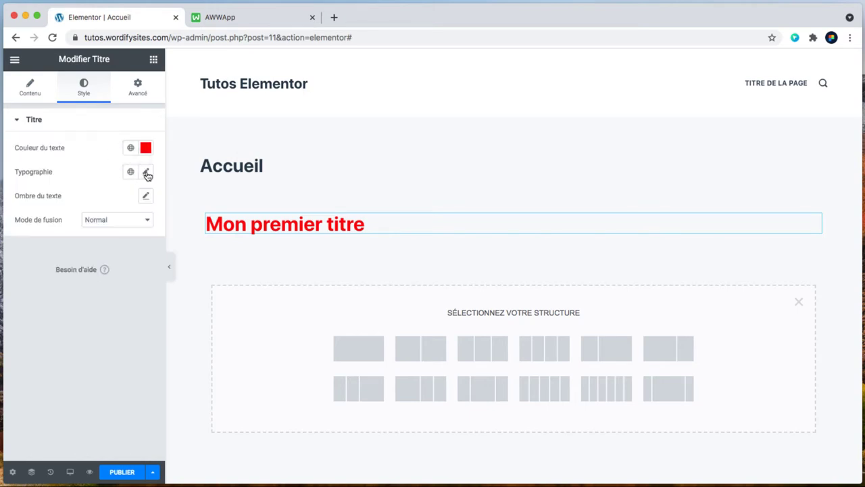
Set the heading's typography font family to Verdana.
click(146, 172)
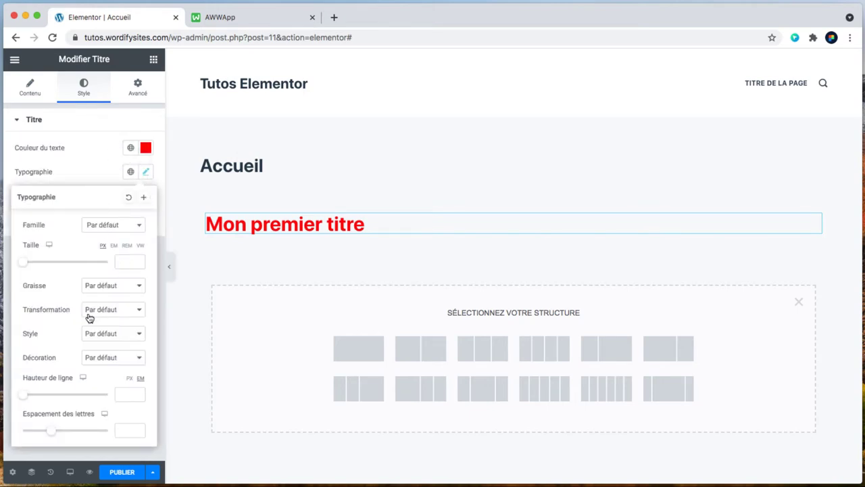
click(107, 226)
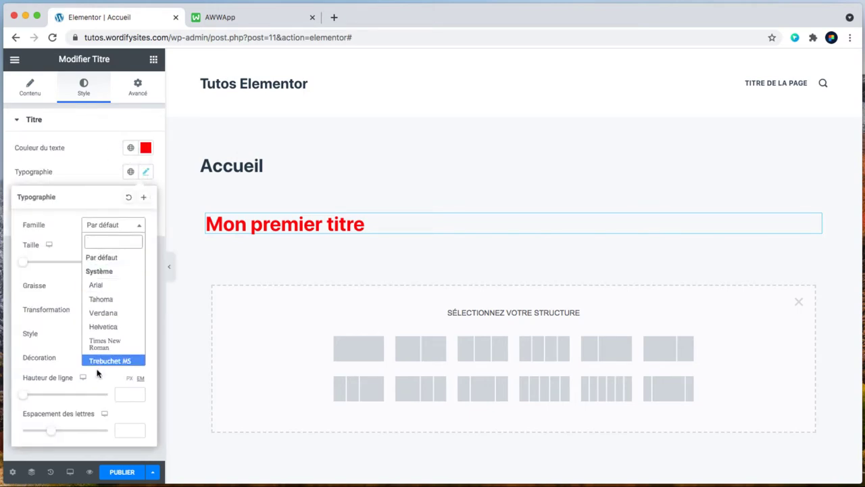
click(106, 314)
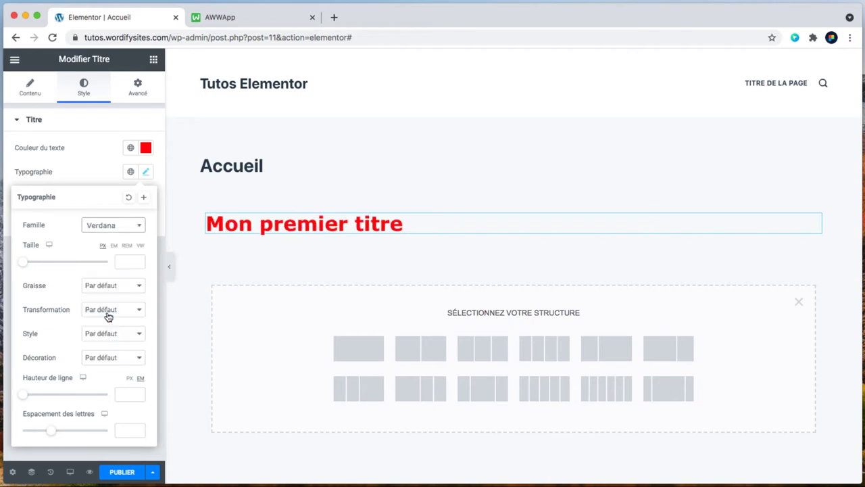
click(88, 158)
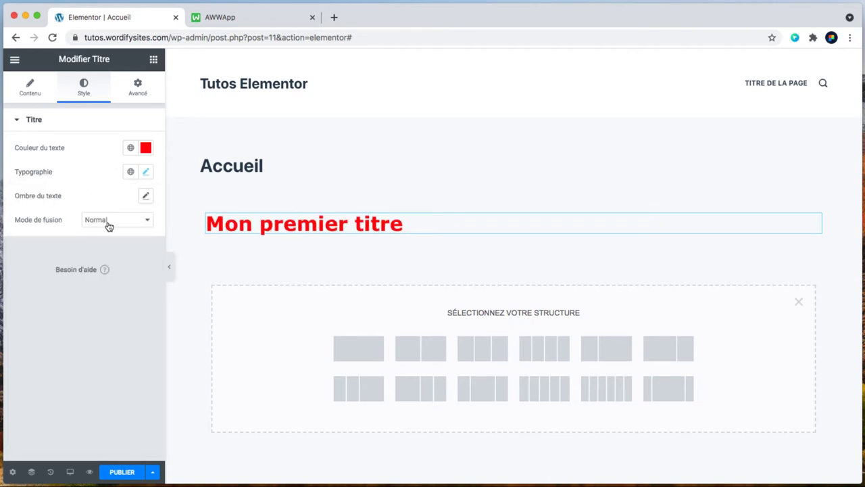
Look through the heading's advanced settings and add an Image widget directly below the heading.
click(138, 88)
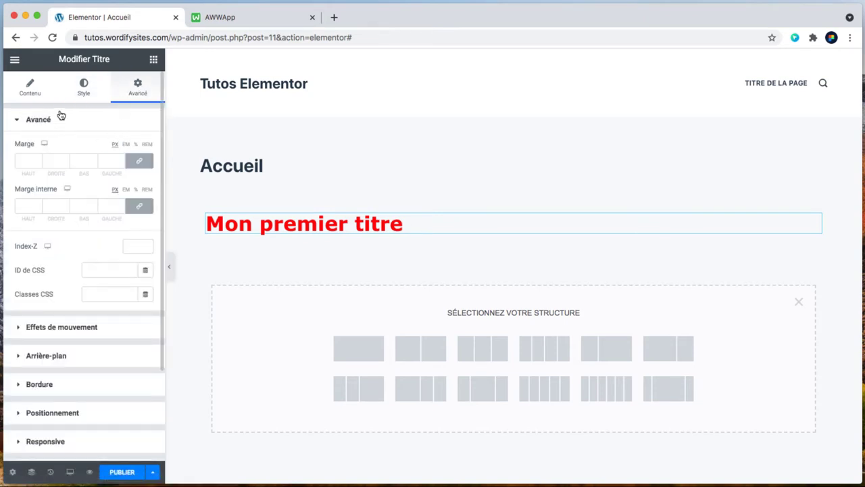
scroll(30, 306, down, 5)
scroll(69, 220, up, 3)
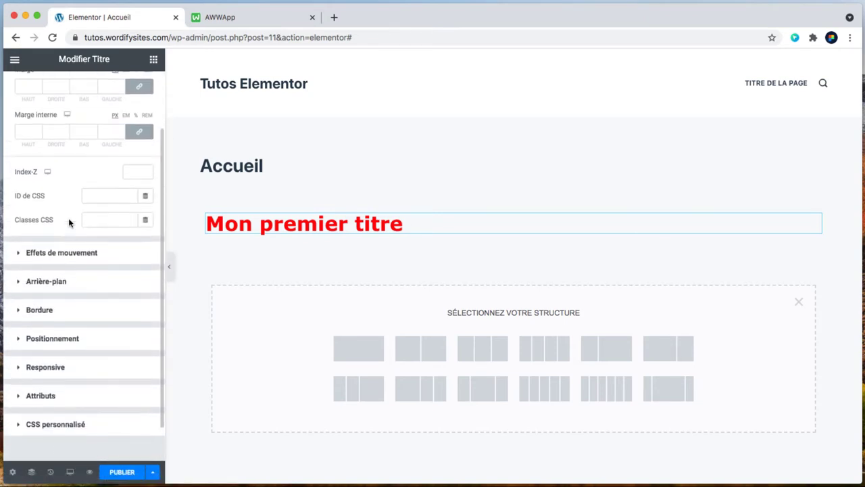
scroll(68, 219, up, 2)
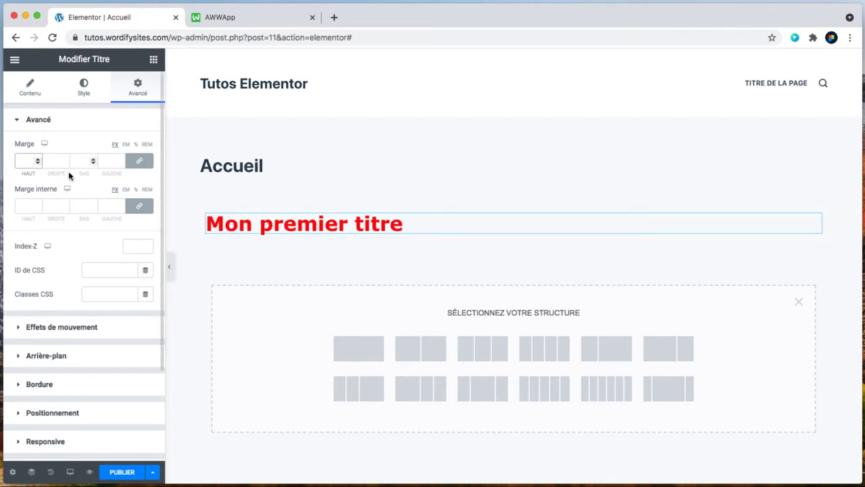
click(153, 61)
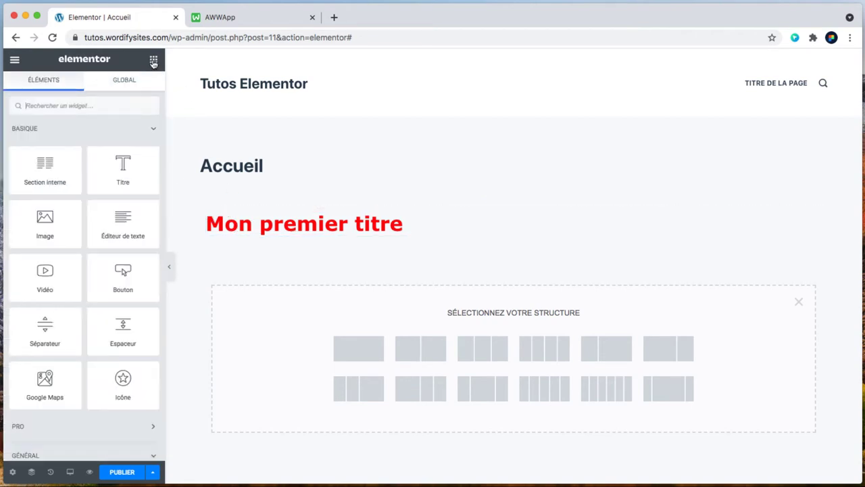
drag(41, 213, 294, 237)
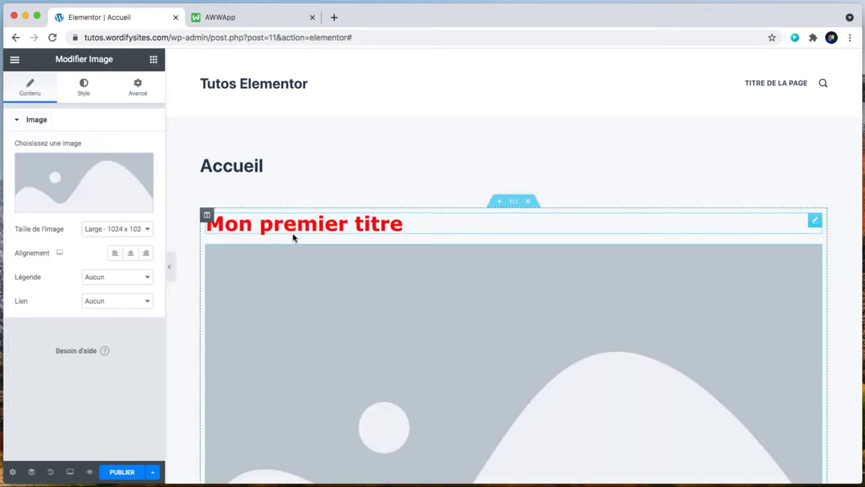
Set the "Mon premier titre" heading's outer margin to 50 px on all four sides.
click(137, 88)
click(403, 224)
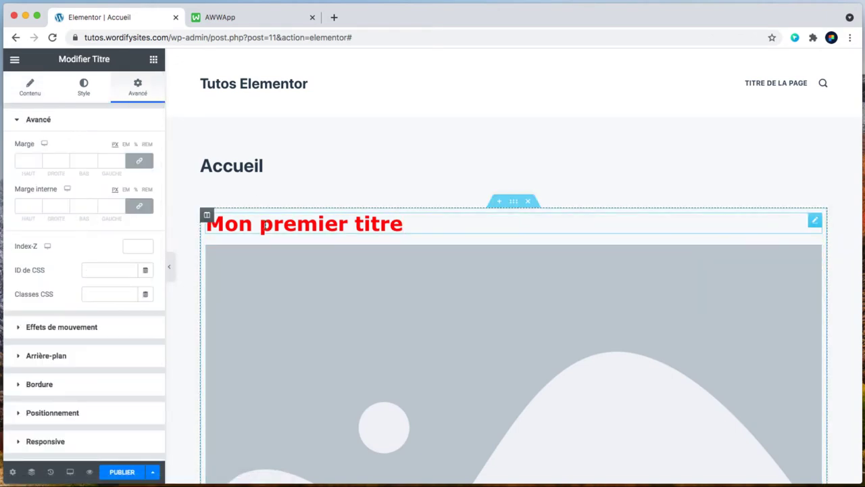
click(30, 160)
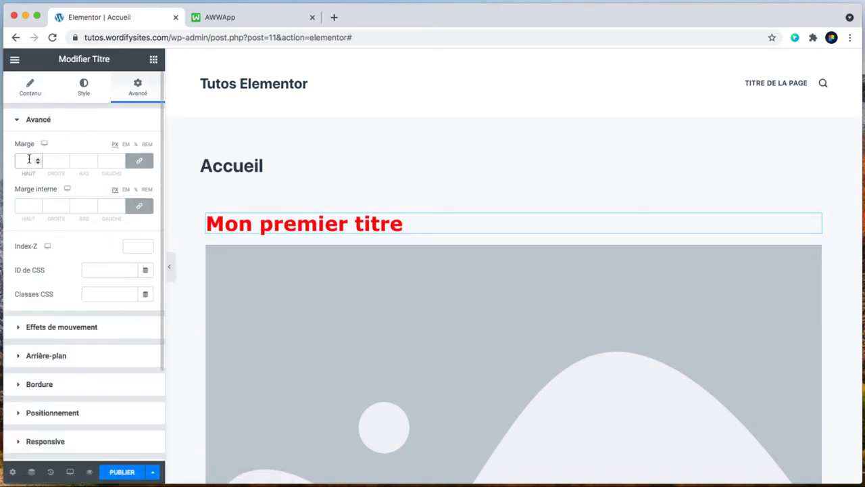
text(50)
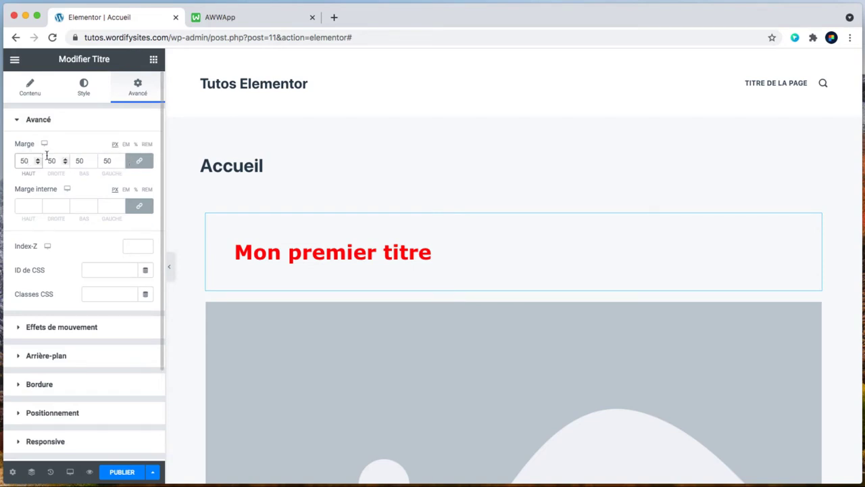
Unlink the heading's margin values and set the right, bottom, left and top margins each to 0.
click(138, 164)
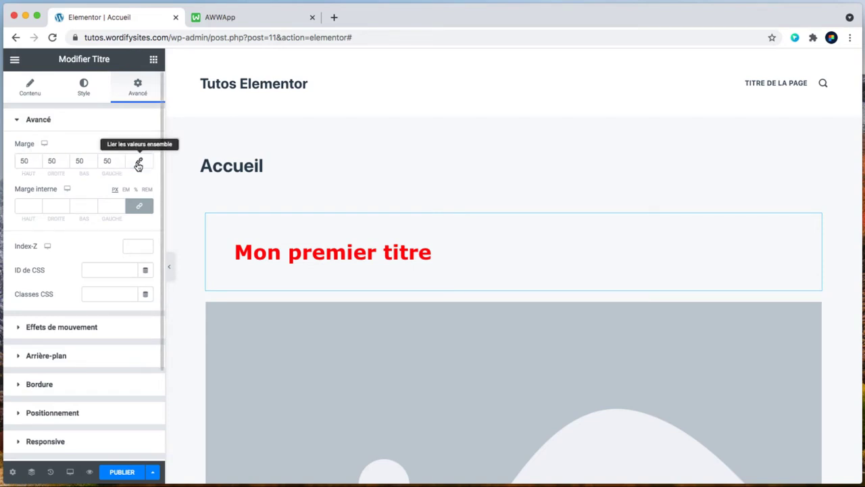
double_click(79, 160)
text(0)
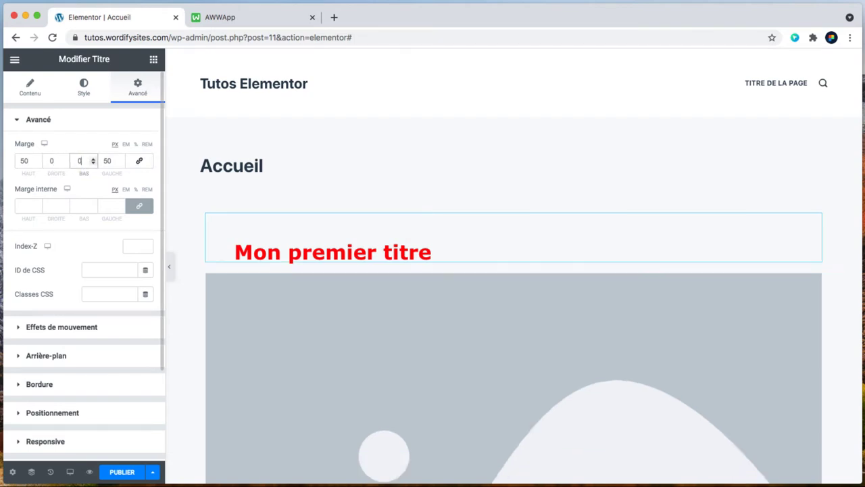
double_click(107, 160)
text(0)
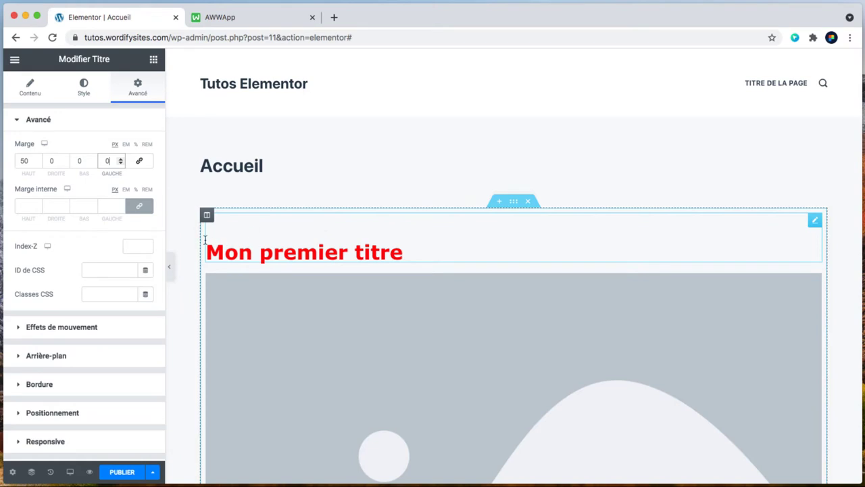
click(18, 163)
text(0)
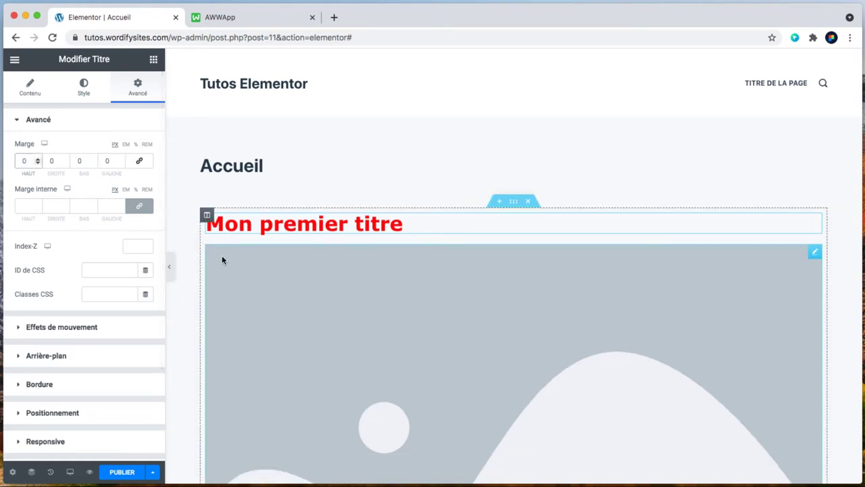
Add a Bouton widget beneath the image in the same column.
click(152, 60)
scroll(45, 223, down, 2)
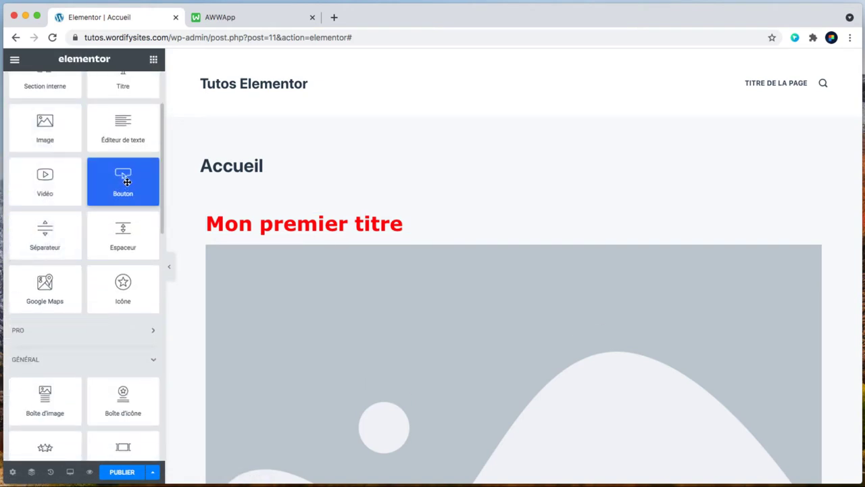
scroll(267, 283, down, 5)
drag(147, 195, 470, 262)
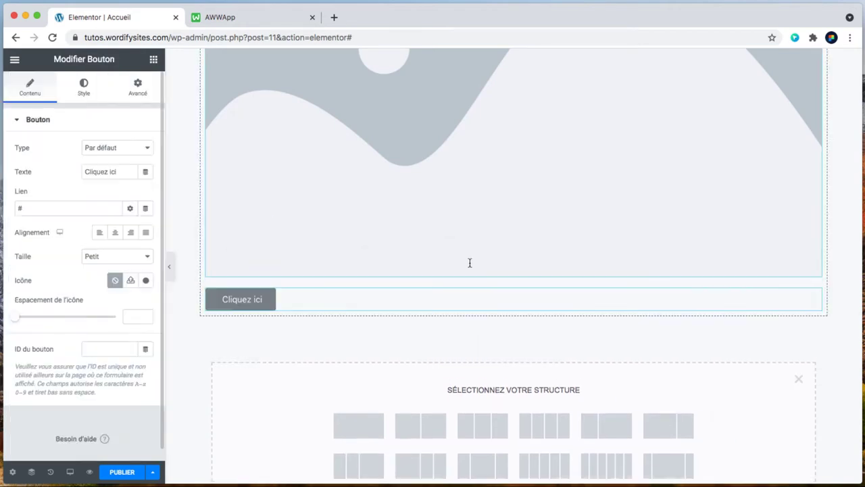
Duplicate the column containing the heading, image and button.
scroll(470, 266, up, 4)
scroll(470, 266, up, 2)
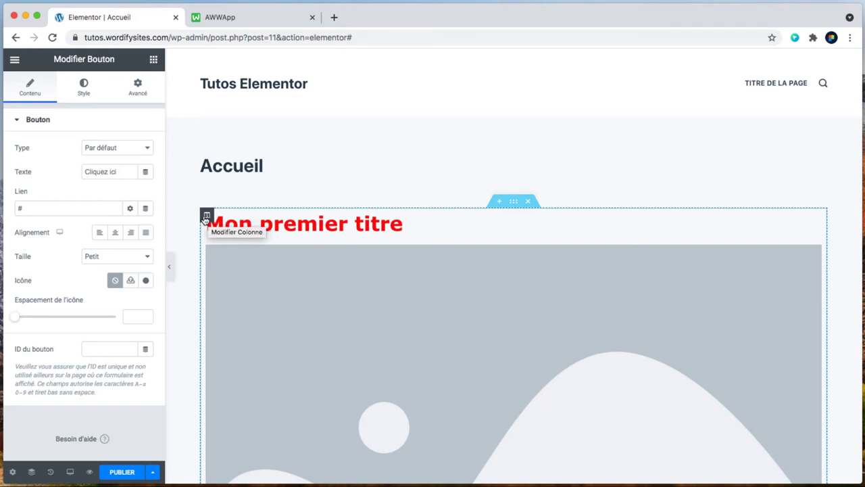
right_click(207, 217)
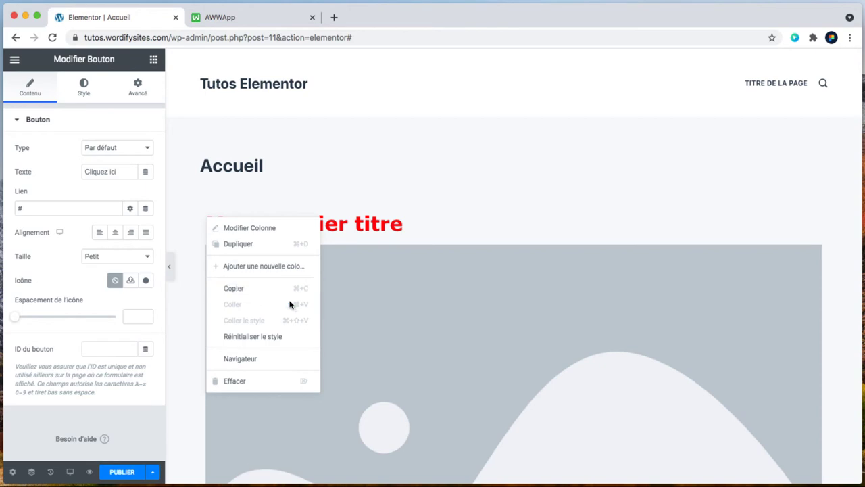
click(248, 245)
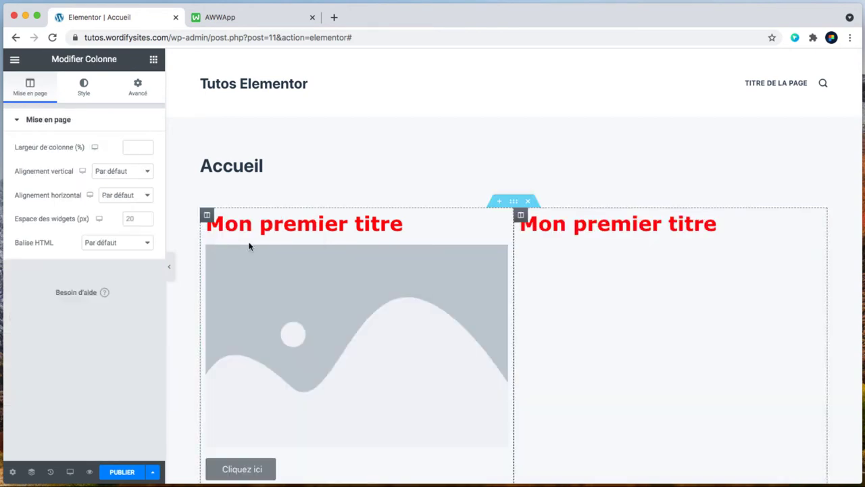
Replace the word "premier" with "deuxième" in the duplicated column's heading so it reads "Mon deuxième titre".
scroll(459, 270, down, 2)
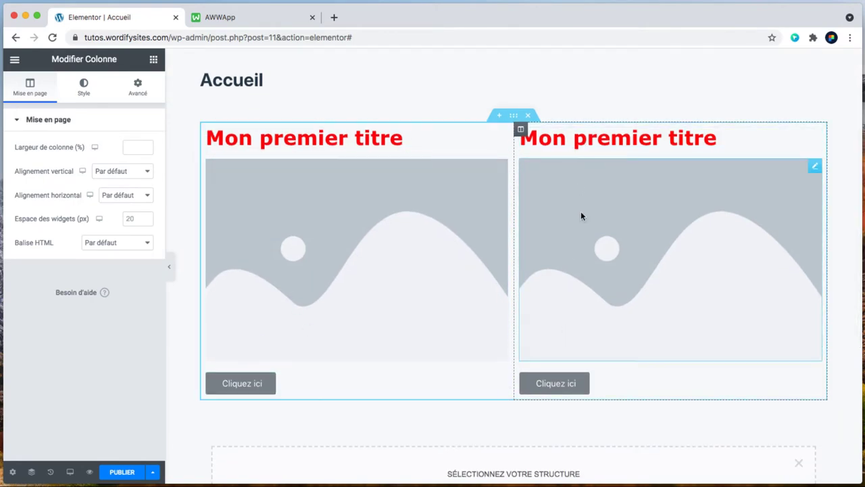
double_click(554, 137)
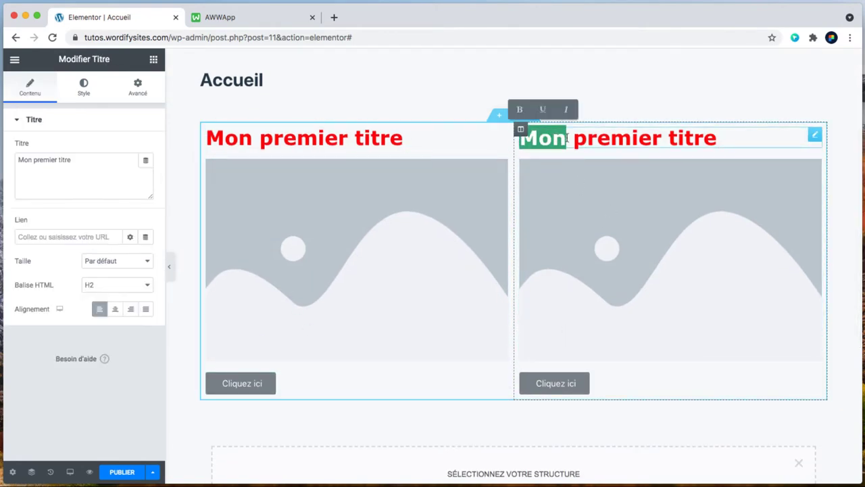
click(659, 138)
drag(659, 137, 563, 140)
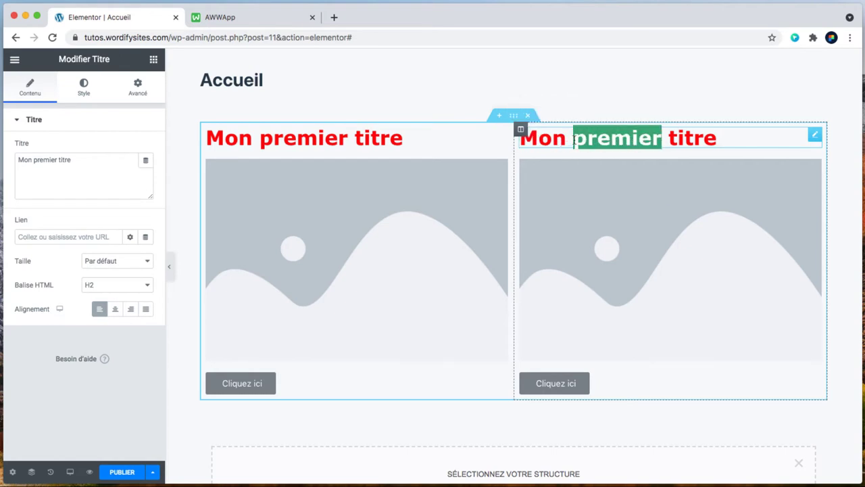
text(deuxième)
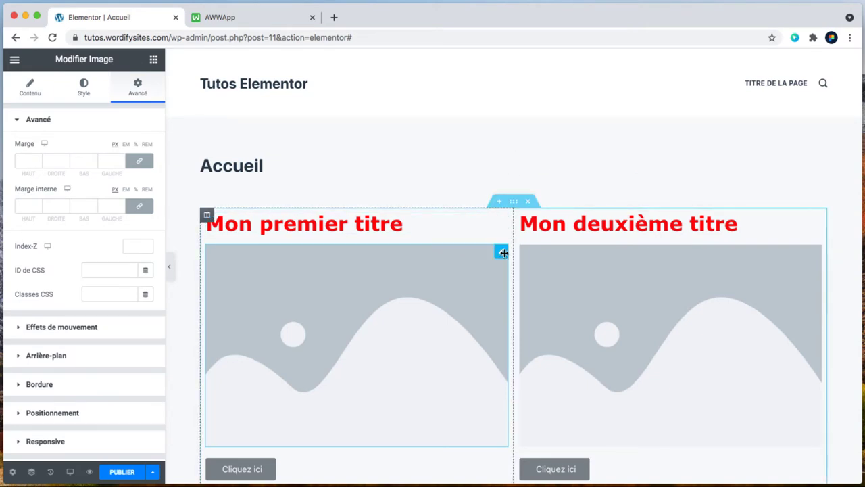
Move the first column's image into the second column, directly below that column's image.
scroll(337, 203, down, 3)
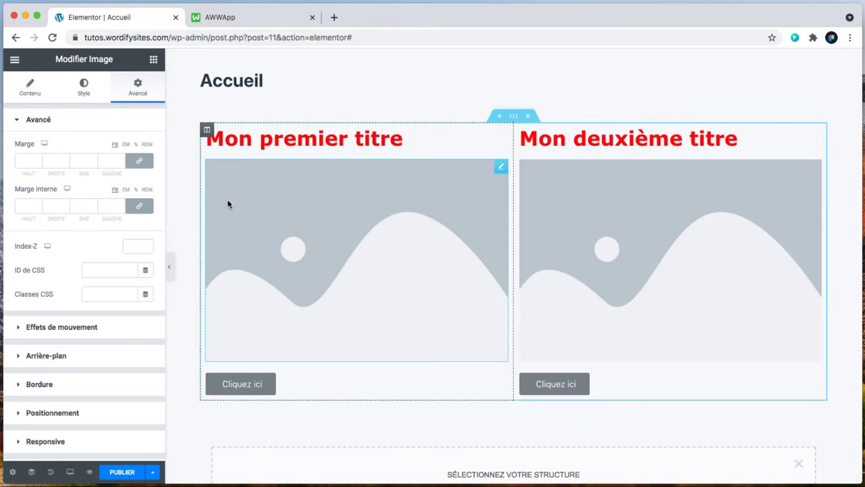
drag(325, 233, 669, 373)
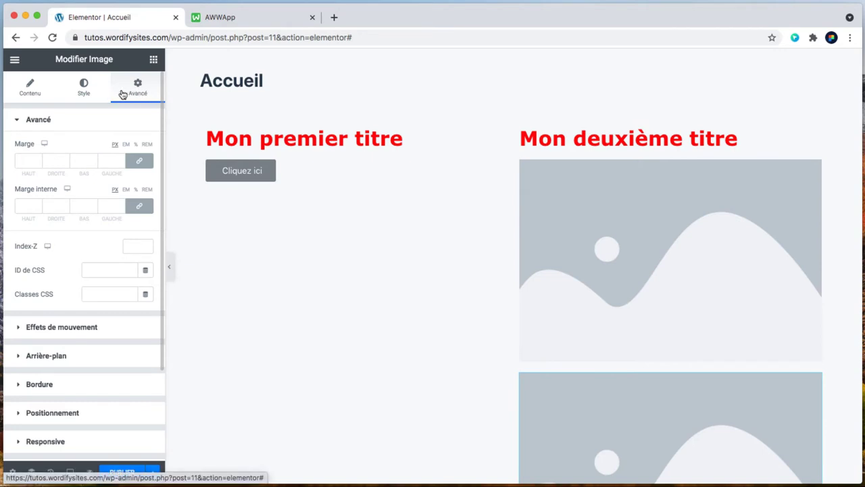
Move the second column's lower image back into the first column, between the "Mon premier titre" heading and its button.
click(30, 88)
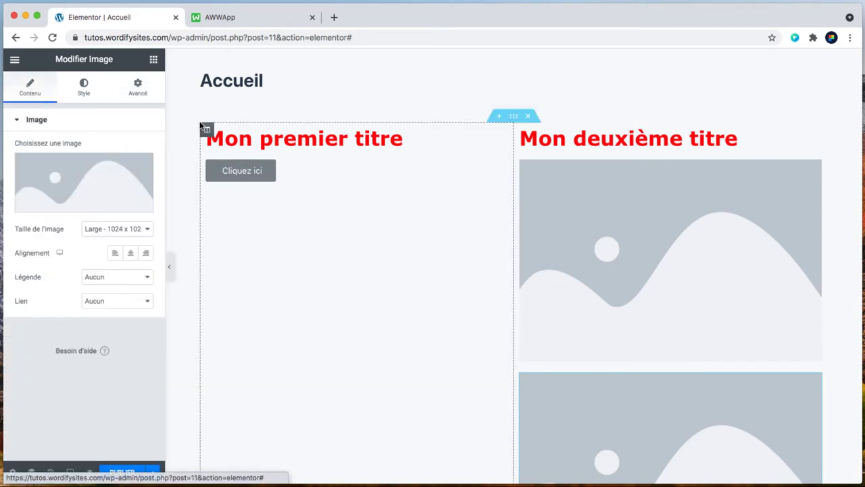
scroll(686, 345, down, 2)
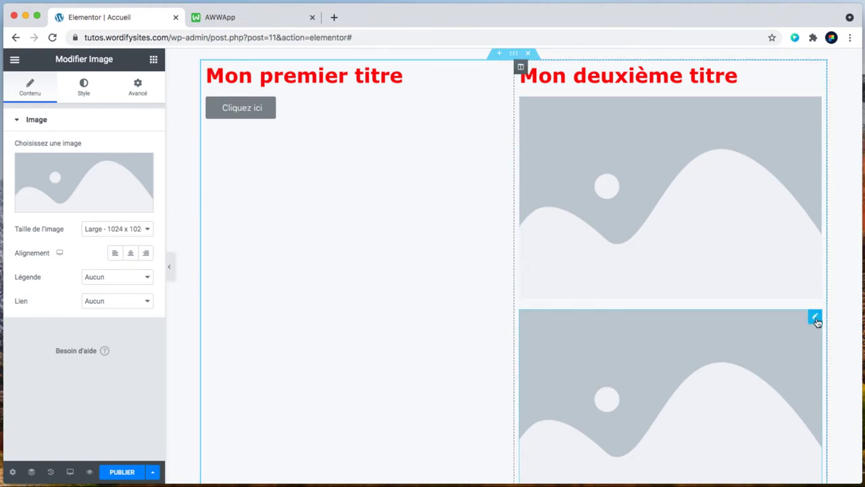
drag(816, 321, 424, 86)
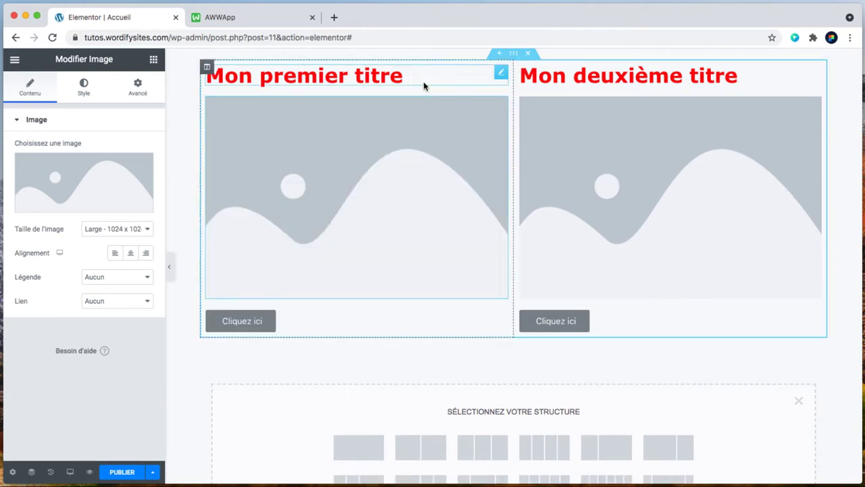
Fill the first column's image with Colombus_Isle.jpeg from the media library.
click(64, 173)
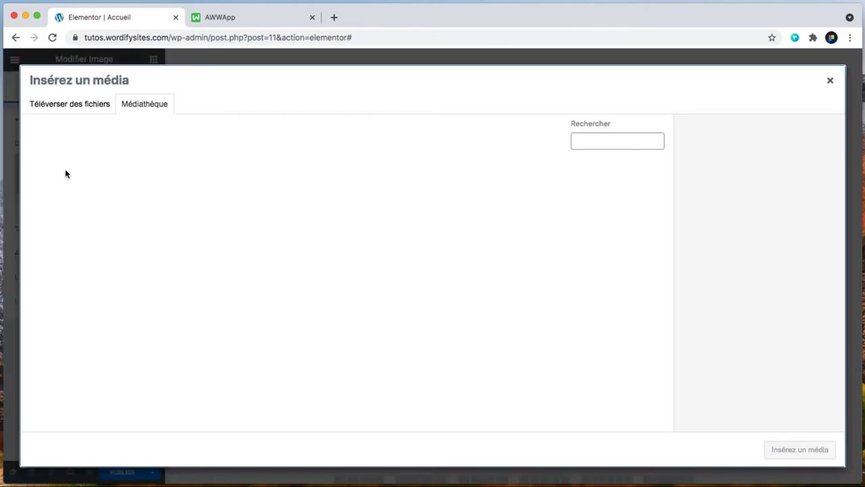
click(64, 187)
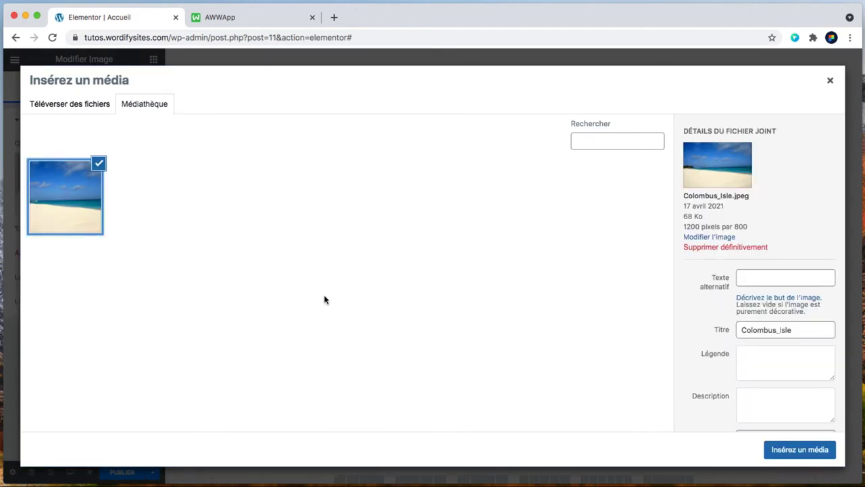
click(786, 453)
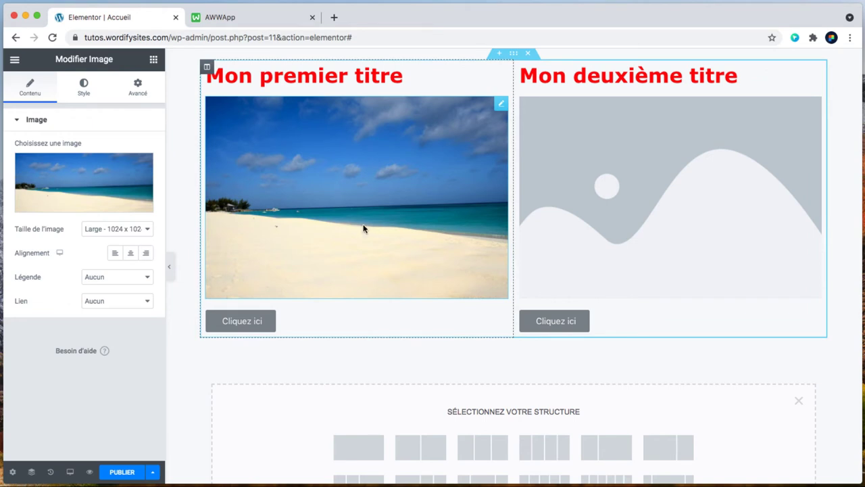
Replace the text of the first column's button with "Voilà".
click(238, 322)
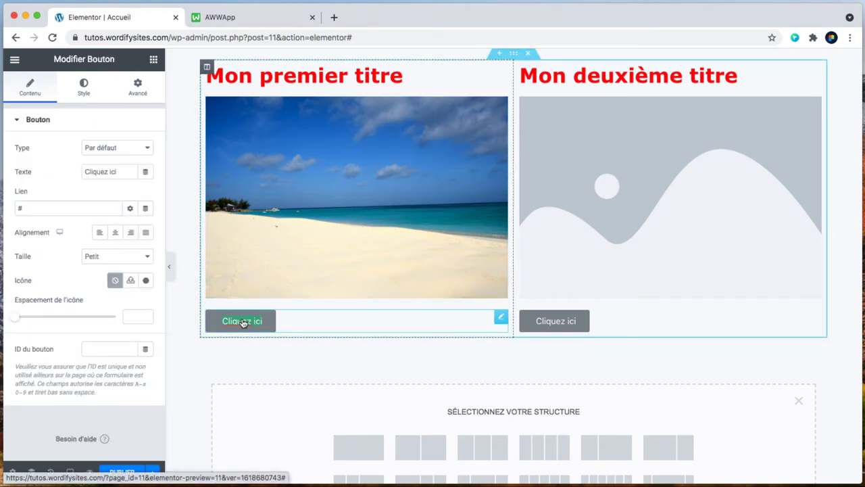
text(Voilà)
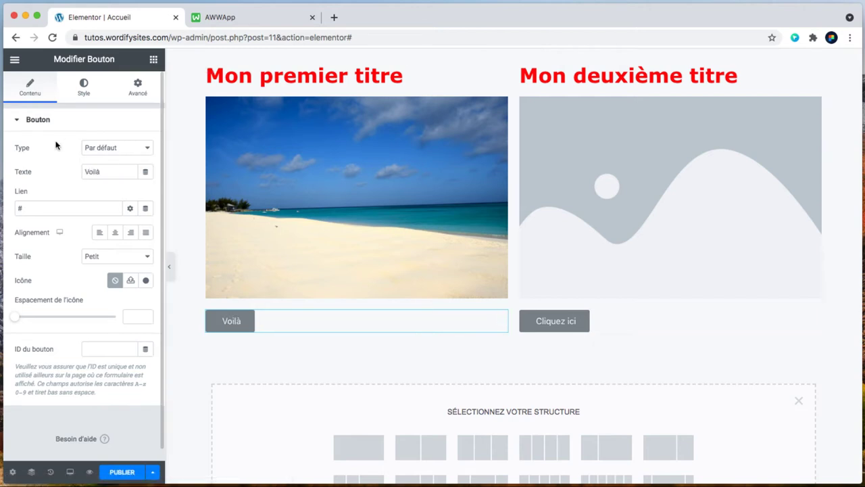
double_click(32, 209)
click(96, 171)
Try the Info, Succès and Avertissement types on the "Voilà" button and return it to Par défaut.
click(116, 148)
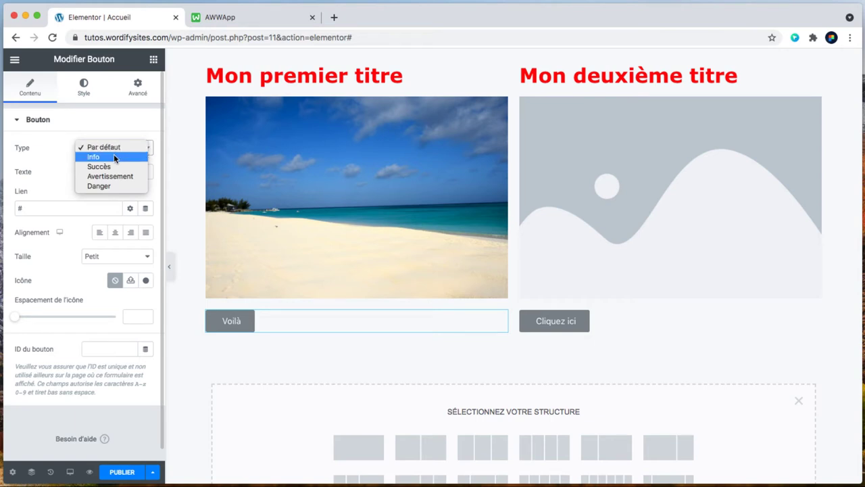
click(114, 157)
click(115, 150)
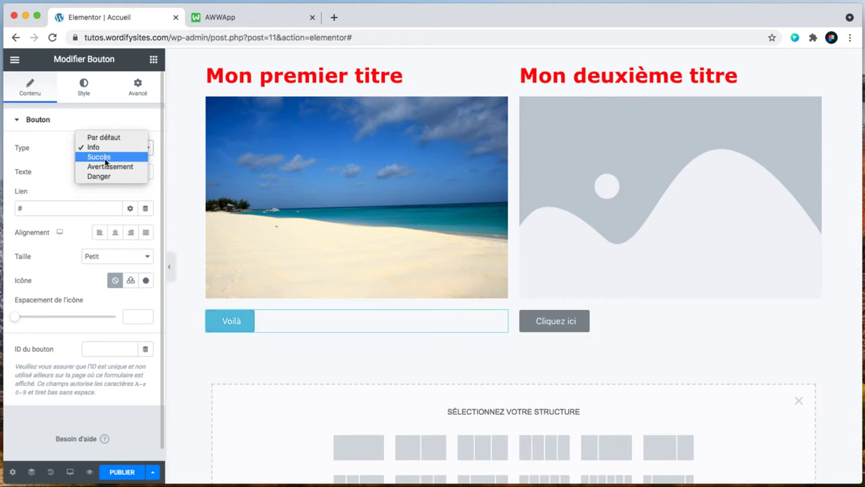
click(108, 156)
click(102, 148)
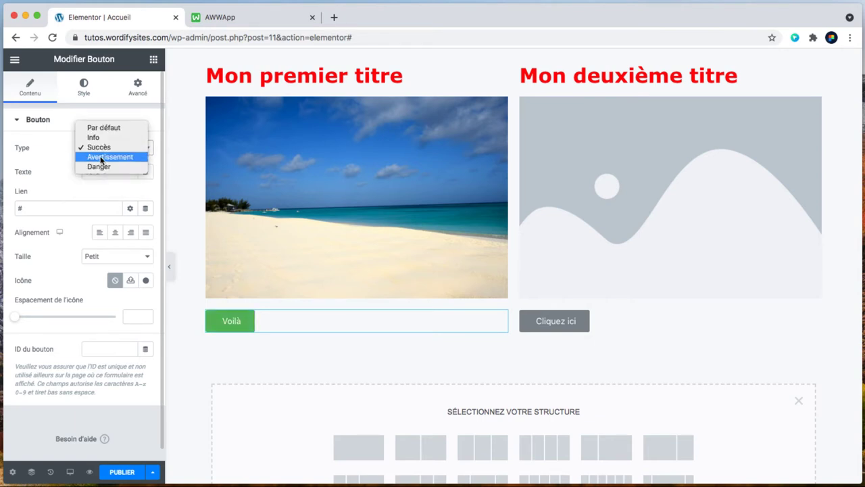
click(102, 156)
click(103, 150)
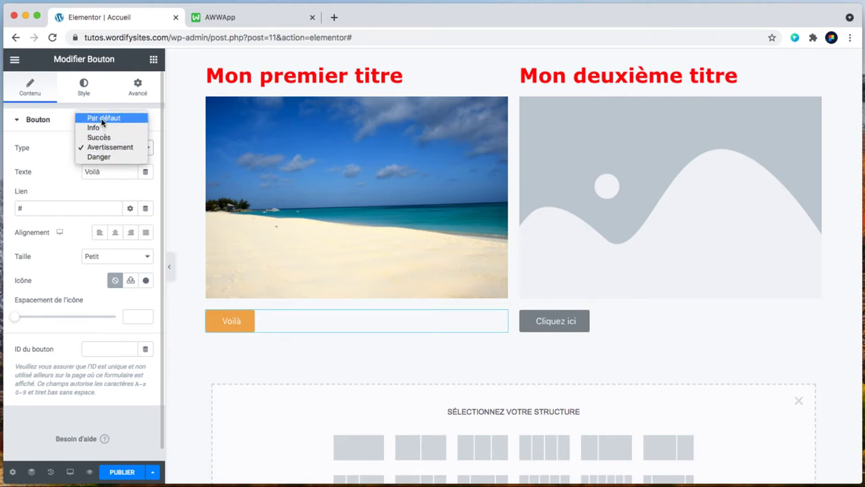
click(94, 117)
Set the normal background colour of the "Voilà" button to red #FF0000.
scroll(49, 265, down, 1)
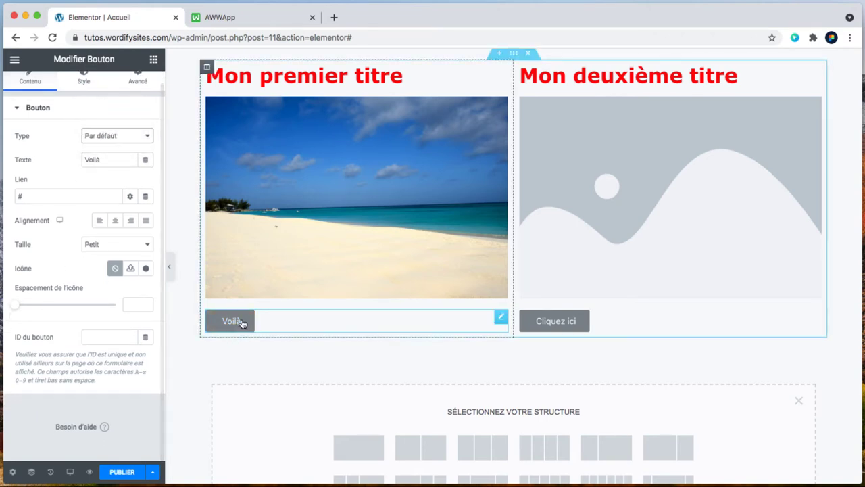
scroll(88, 111, up, 1)
click(85, 96)
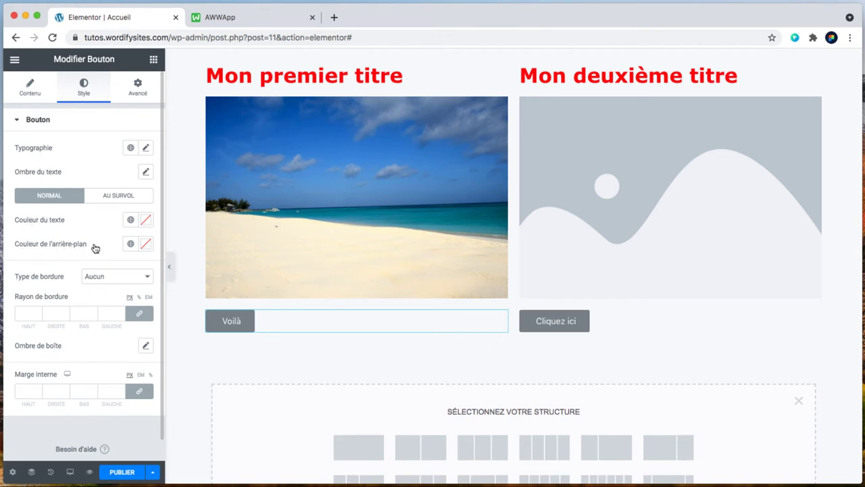
click(145, 243)
click(213, 288)
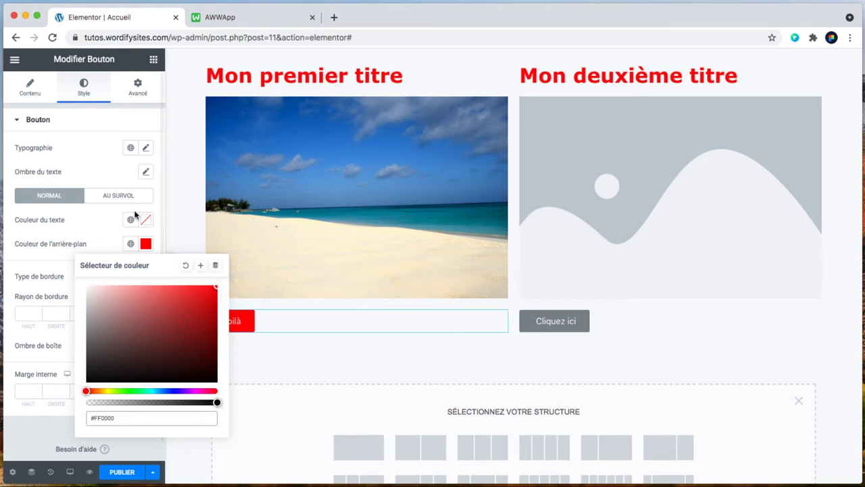
click(95, 230)
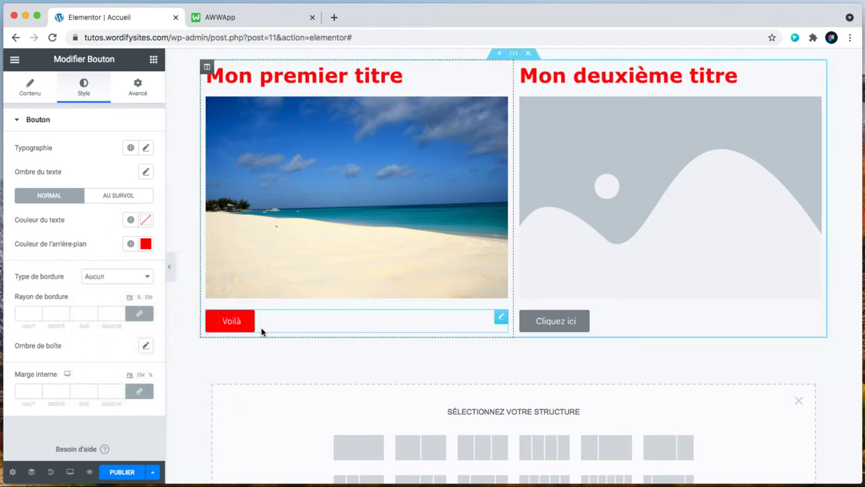
Try the Moyen and Grand sizes on the "Voilà" button and return it to Petit.
scroll(73, 280, down, 1)
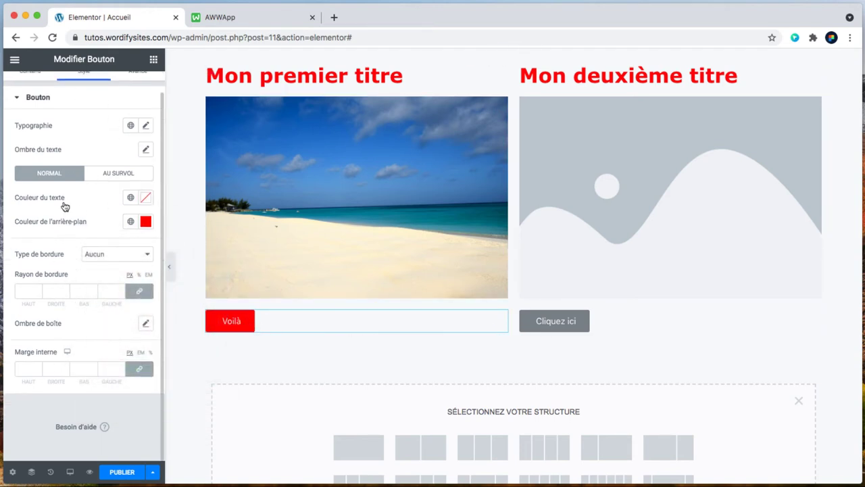
scroll(67, 189, up, 1)
click(31, 85)
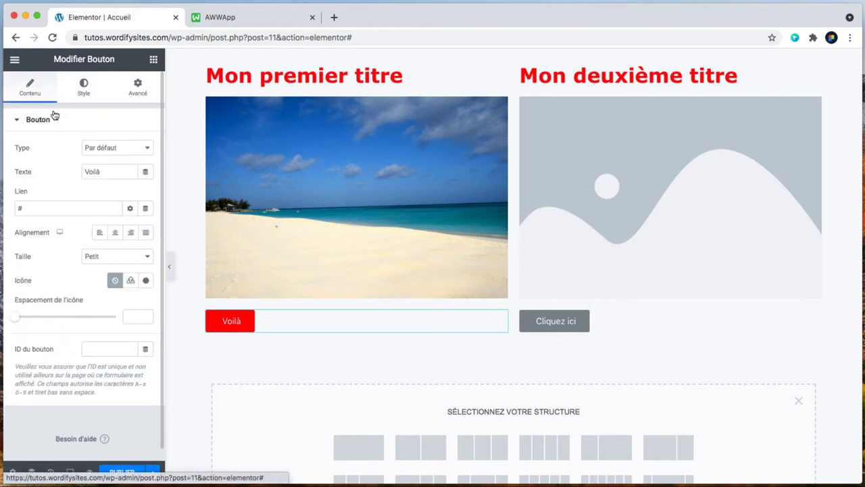
click(103, 260)
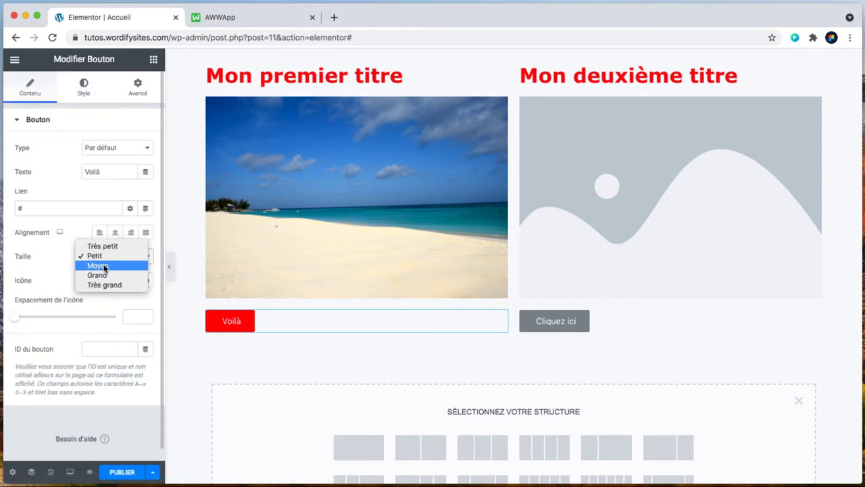
click(103, 266)
click(105, 258)
click(106, 265)
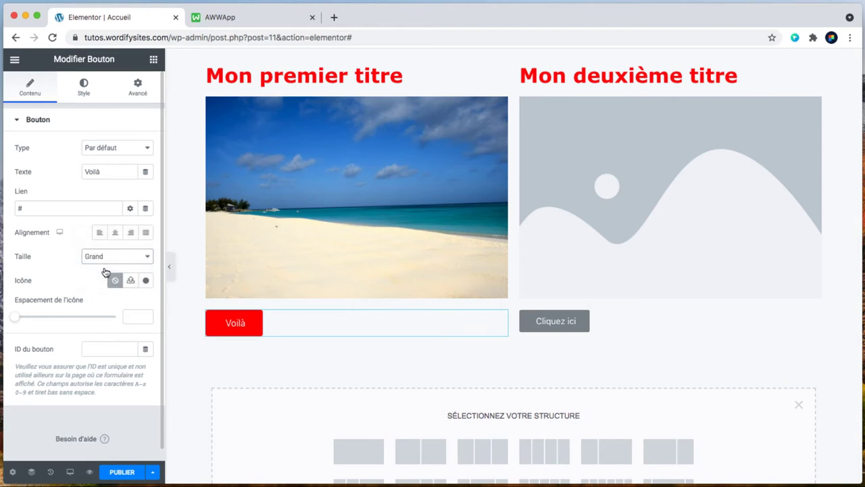
click(109, 255)
click(95, 236)
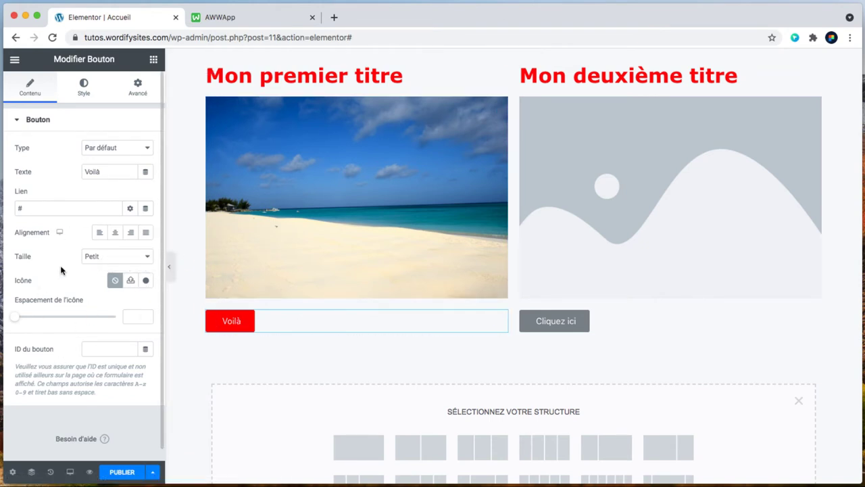
Add a Boîte d'image widget in a new section beneath the two-column section.
click(286, 170)
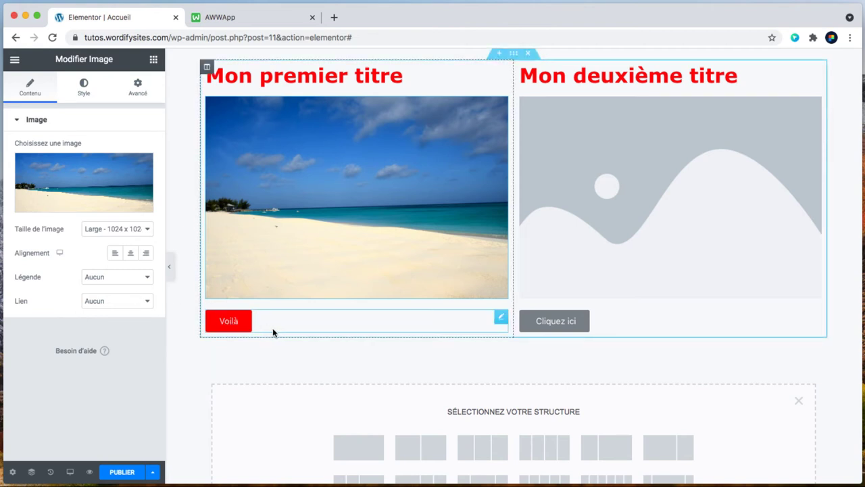
click(400, 309)
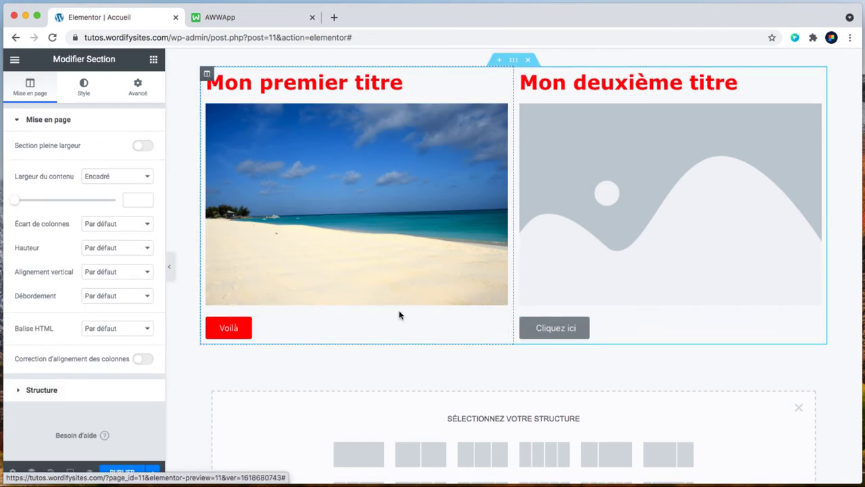
click(154, 60)
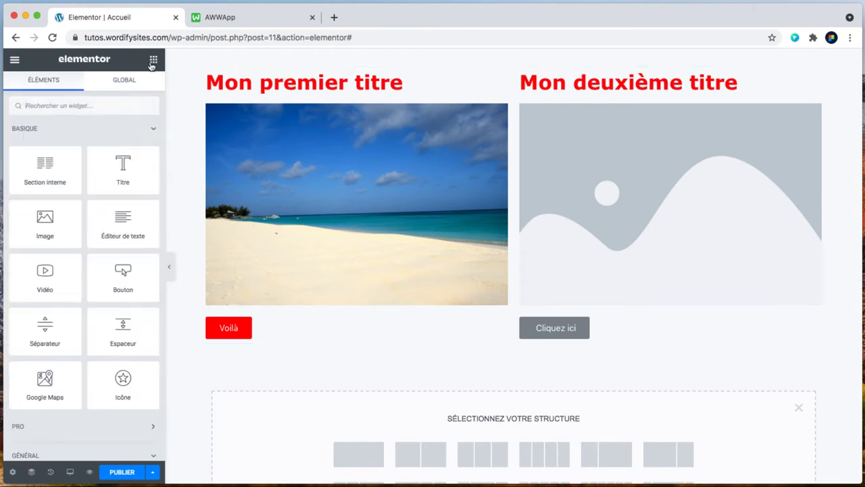
scroll(73, 255, down, 8)
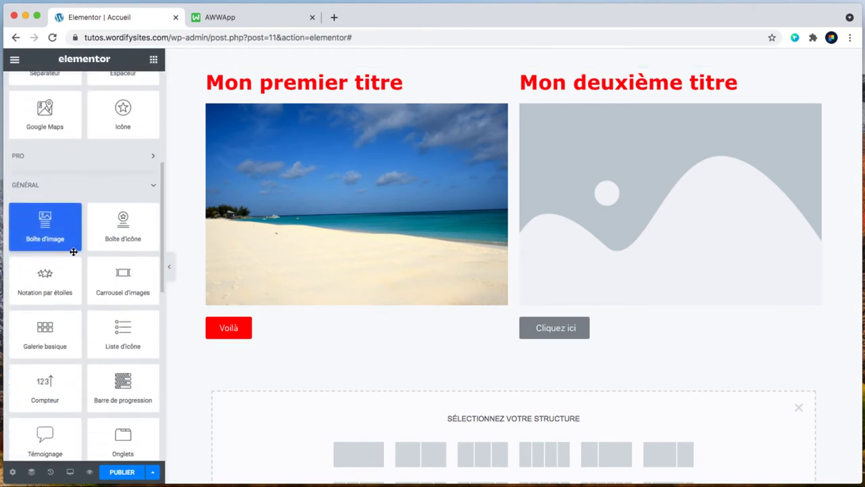
drag(43, 217, 478, 437)
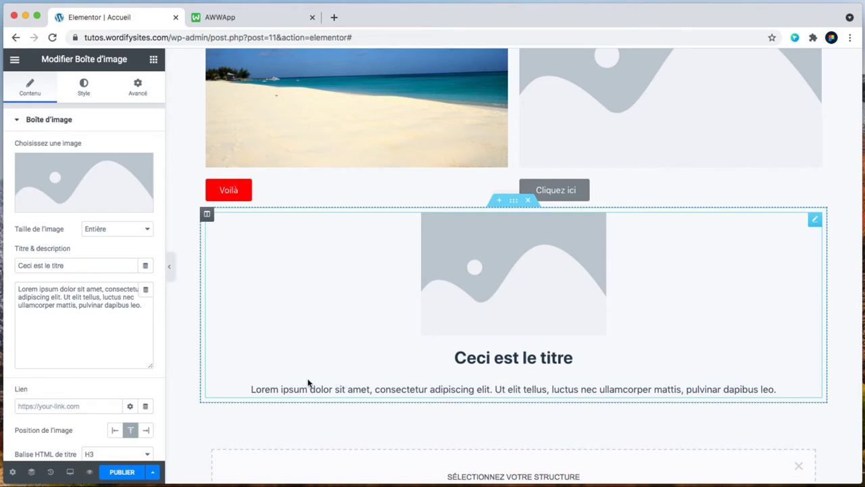
Examine the image box's title, description and content settings along with its place below the two columns.
triple_click(332, 389)
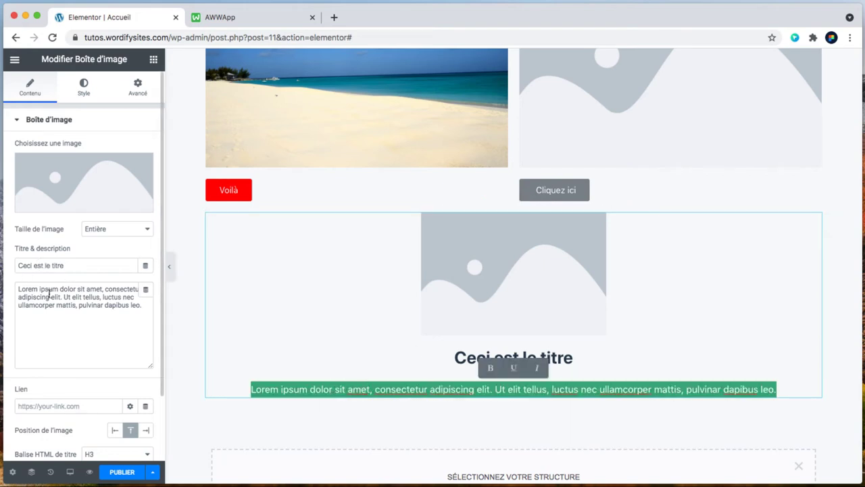
scroll(377, 322, up, 3)
scroll(433, 351, down, 1)
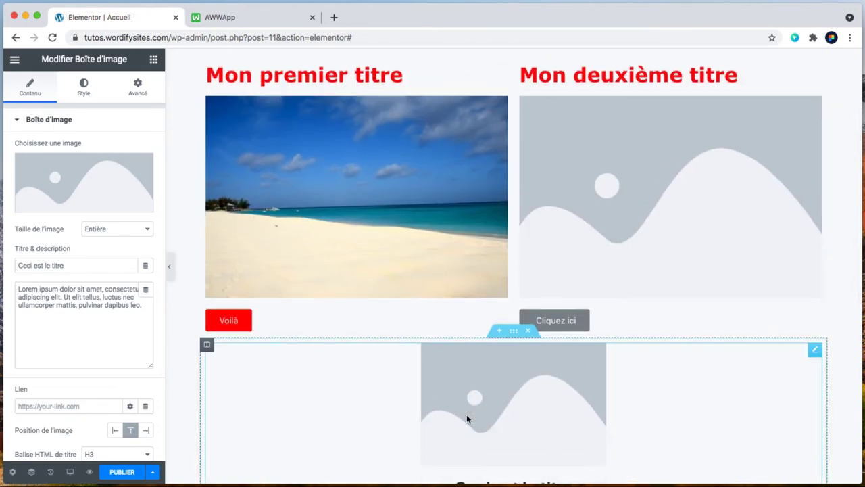
scroll(460, 351, down, 3)
scroll(450, 270, up, 3)
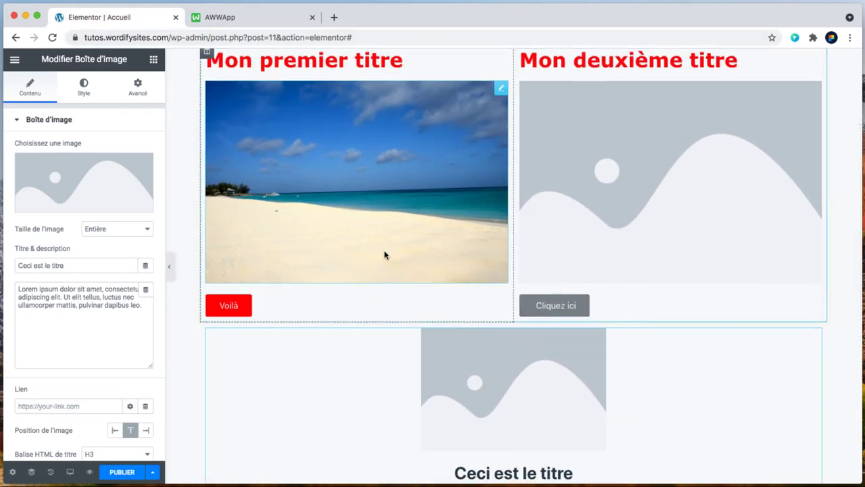
scroll(385, 255, down, 3)
double_click(484, 288)
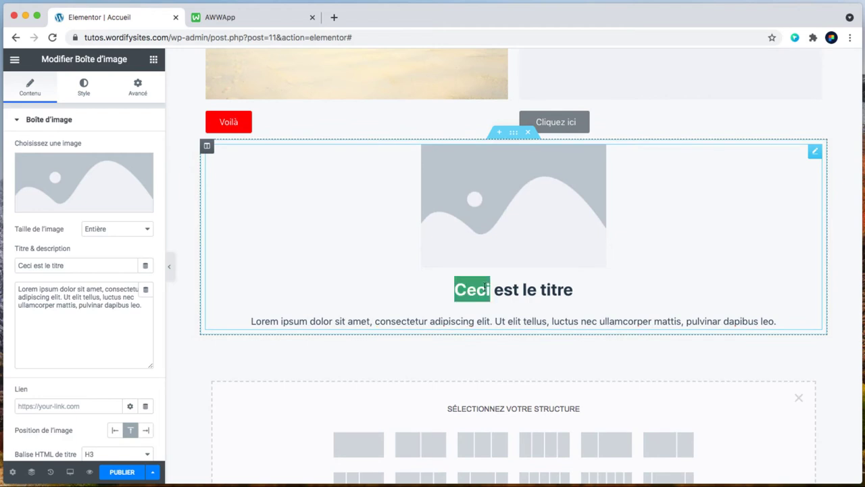
triple_click(487, 287)
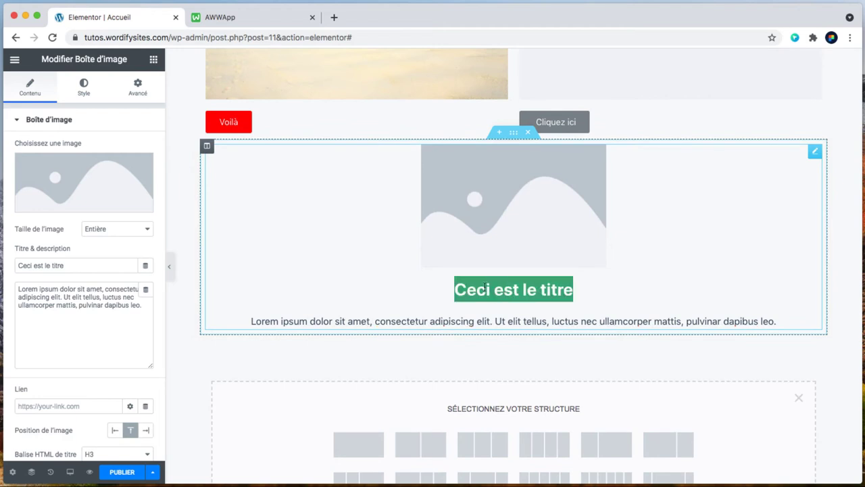
click(105, 224)
click(106, 224)
scroll(443, 349, up, 5)
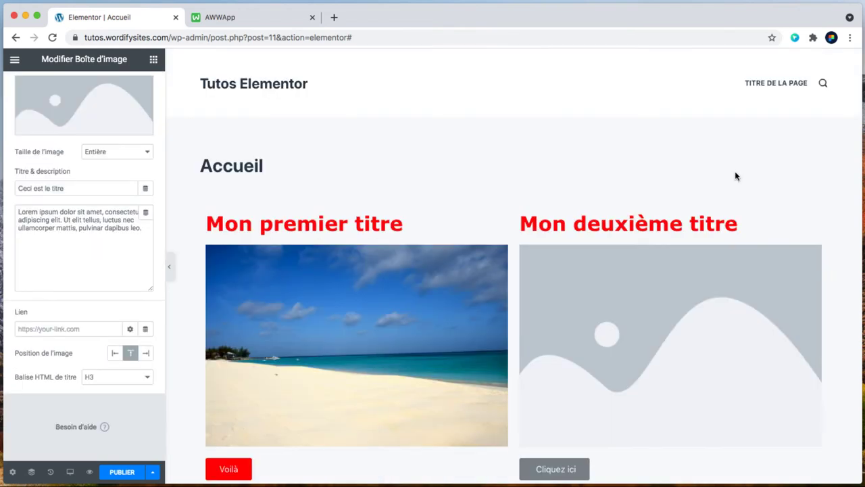
Browse the page templates in the Elementor library from the empty section beneath the image box.
scroll(498, 218, down, 2)
scroll(494, 228, down, 5)
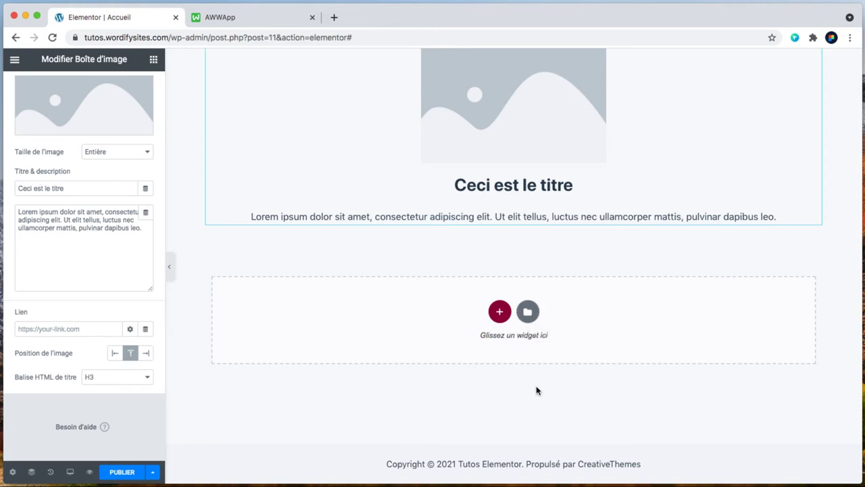
click(528, 312)
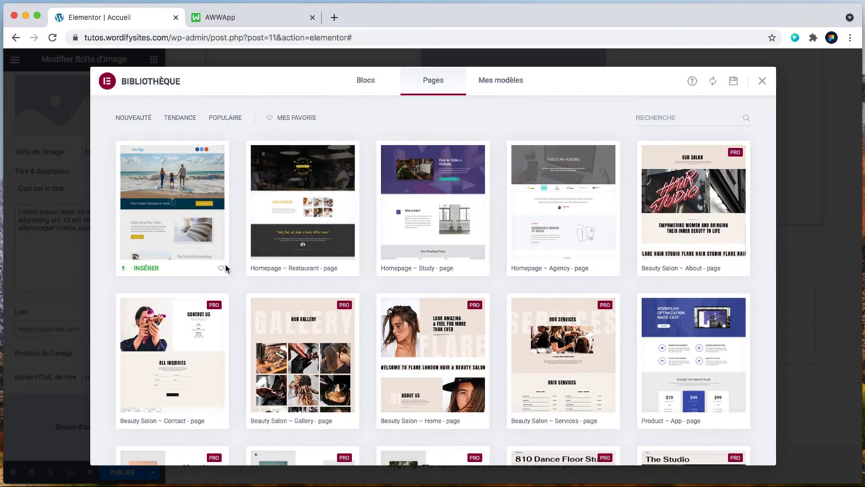
scroll(231, 307, down, 5)
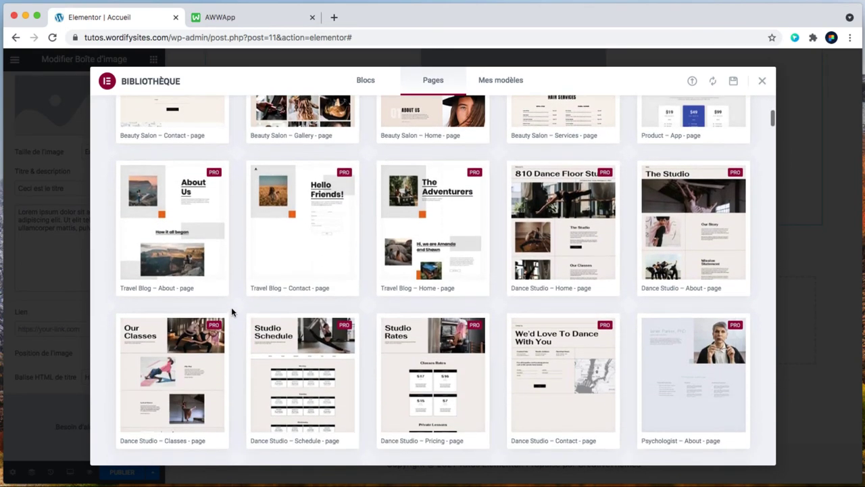
scroll(231, 307, up, 3)
scroll(231, 306, up, 3)
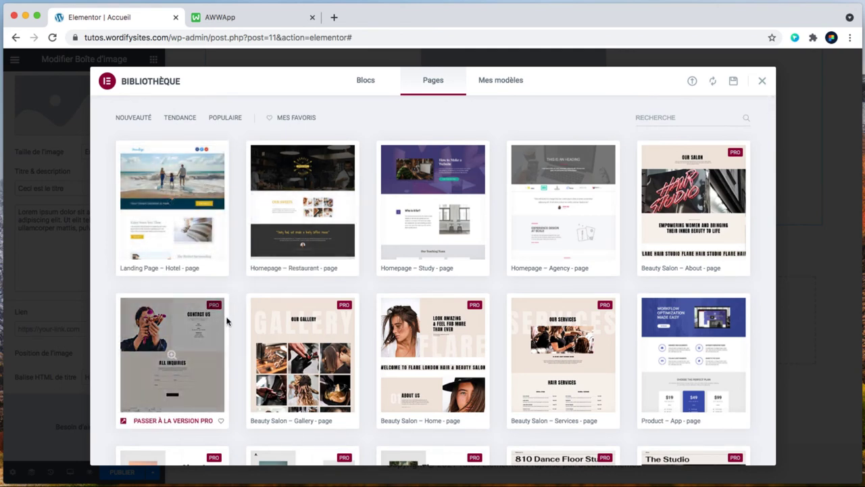
scroll(228, 312, down, 3)
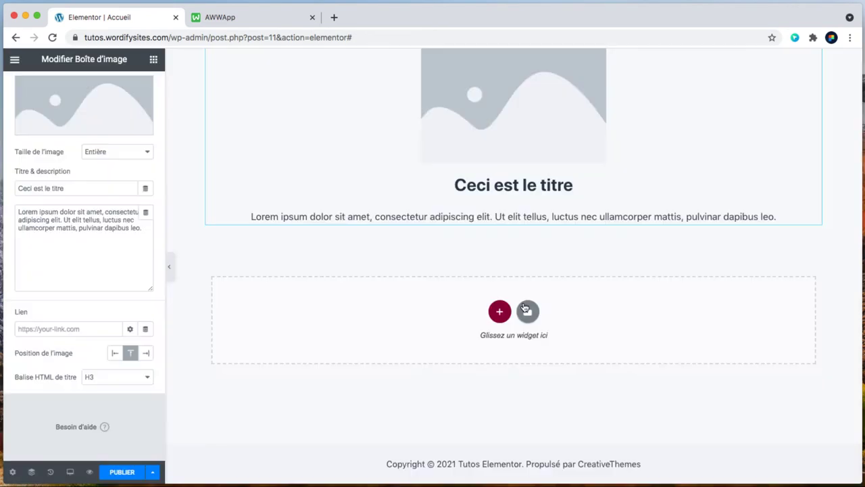
Try to insert the Landing Page – Hotel template and start connecting to the template library, closing the login page.
click(526, 310)
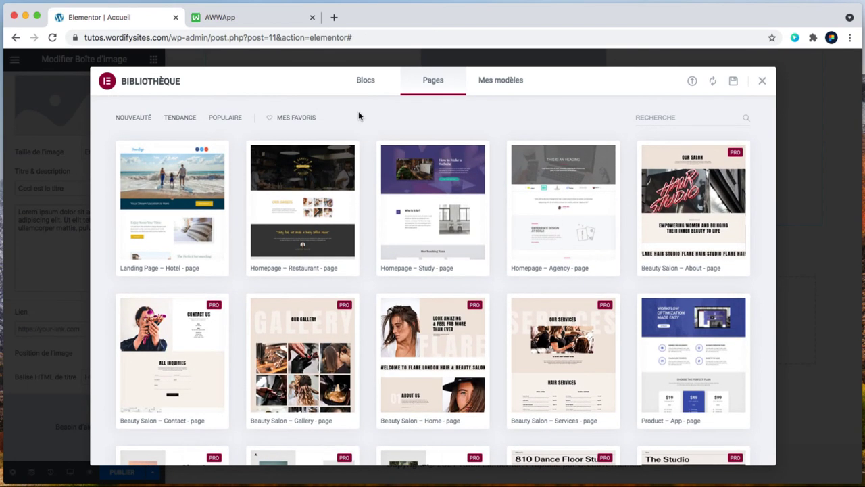
mouse_move(175, 212)
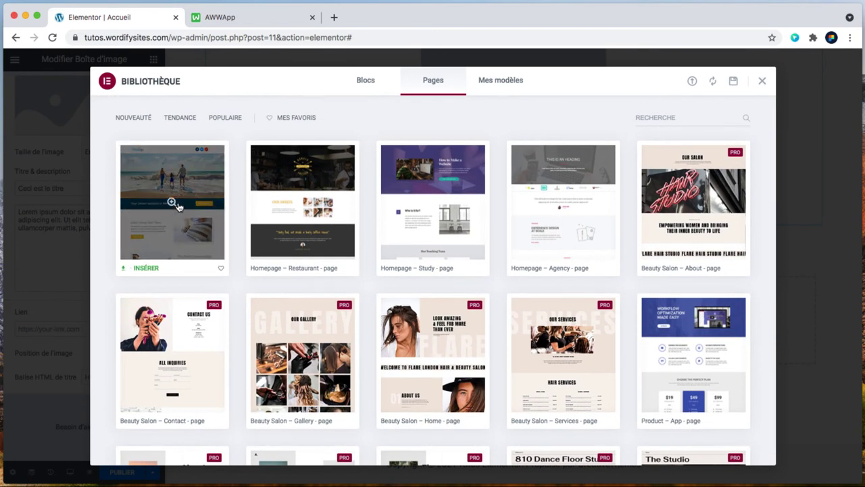
click(146, 269)
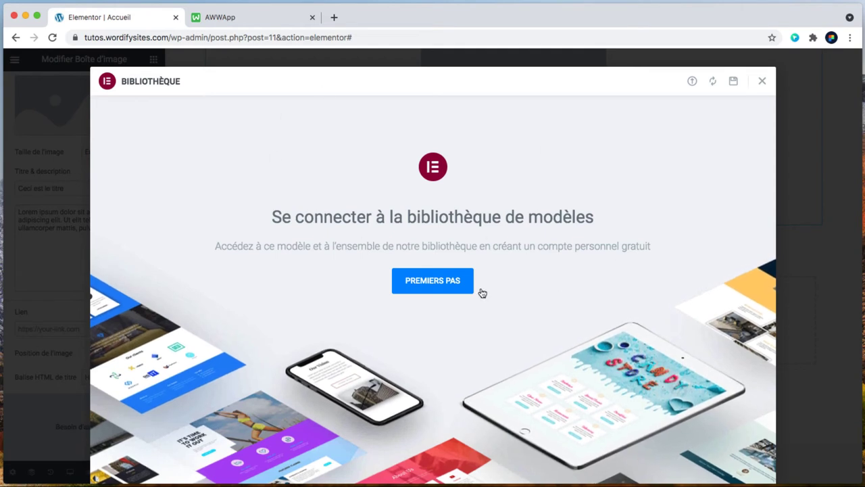
click(429, 286)
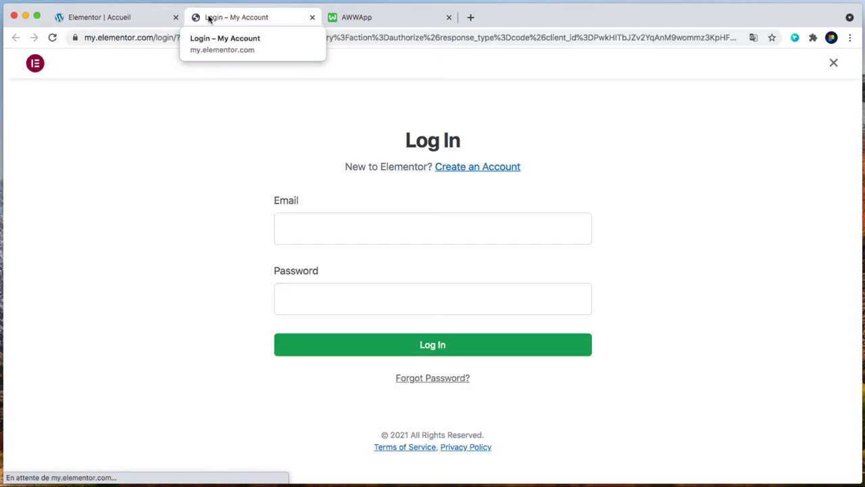
key(super+w)
Cancel the reload, save the page as a draft and reload the editor.
click(52, 38)
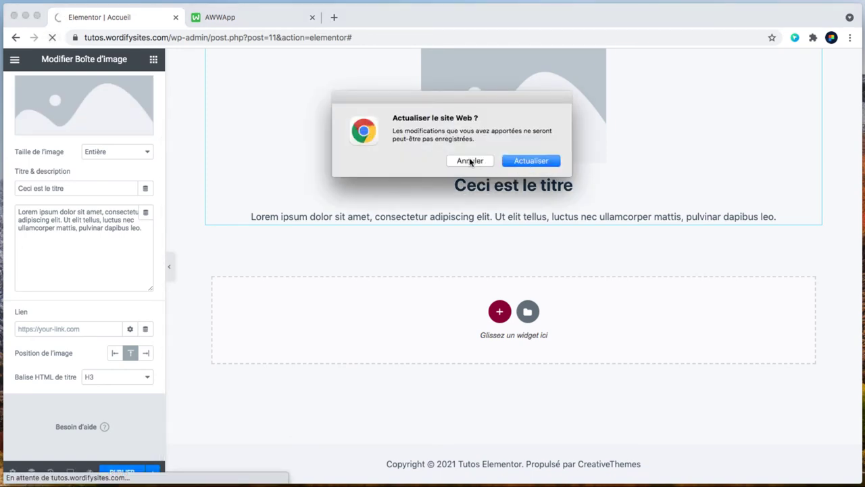
click(470, 160)
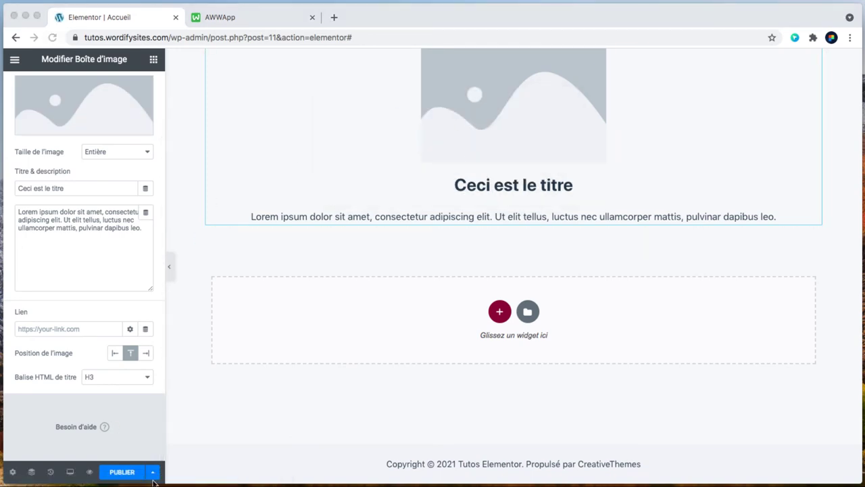
click(155, 474)
click(155, 473)
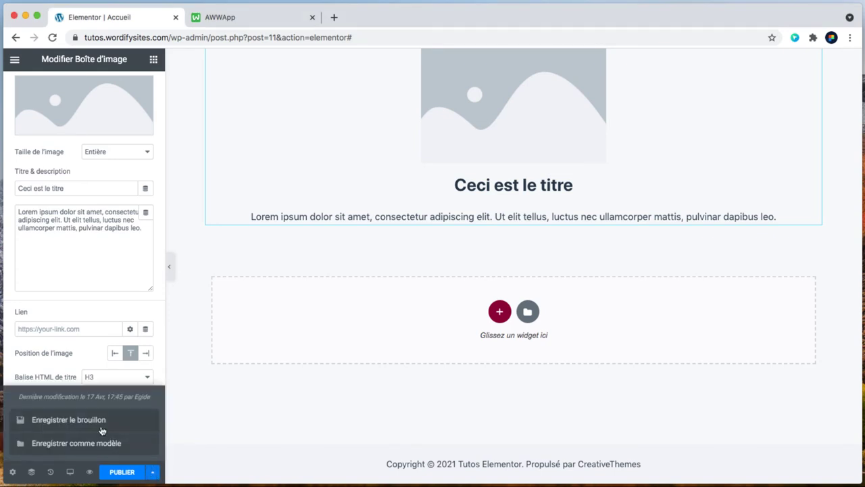
click(53, 37)
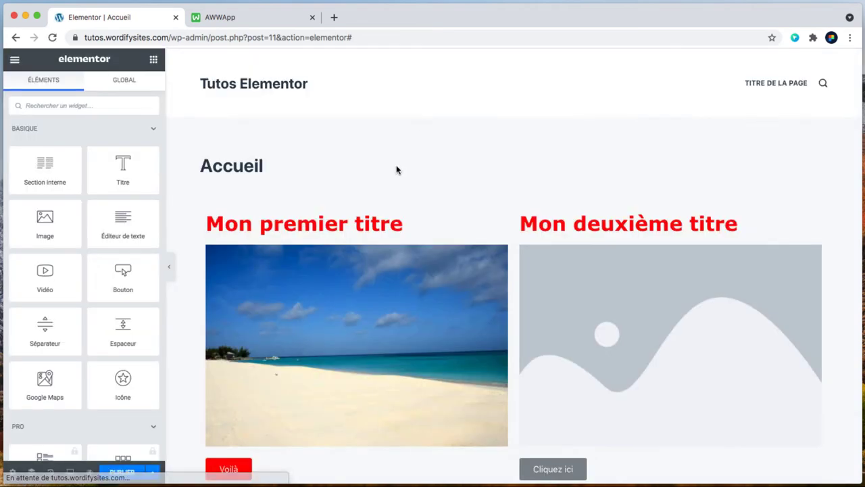
Insert the Homepage – Study page template beneath the image box section and look through its sections.
scroll(396, 168, down, 8)
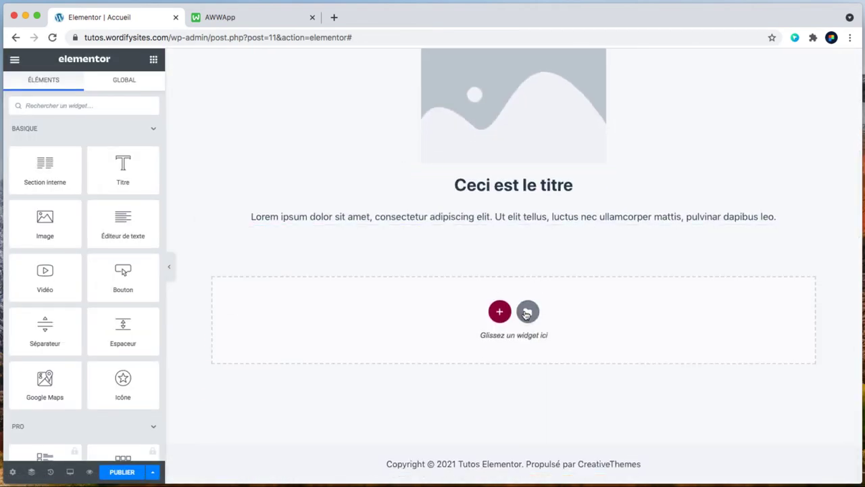
click(526, 311)
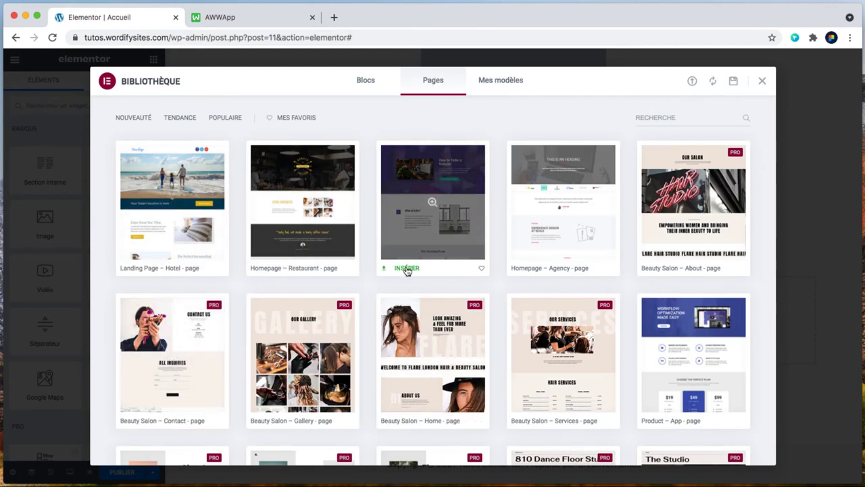
click(406, 268)
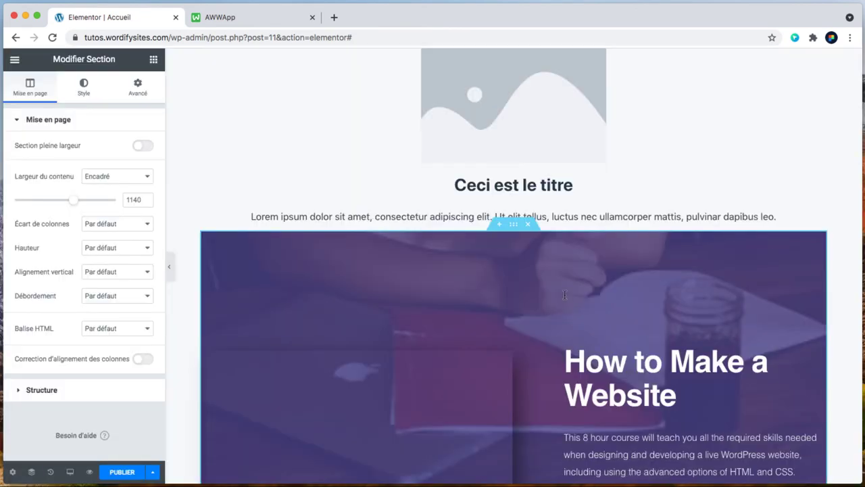
scroll(564, 297, down, 15)
scroll(564, 297, down, 6)
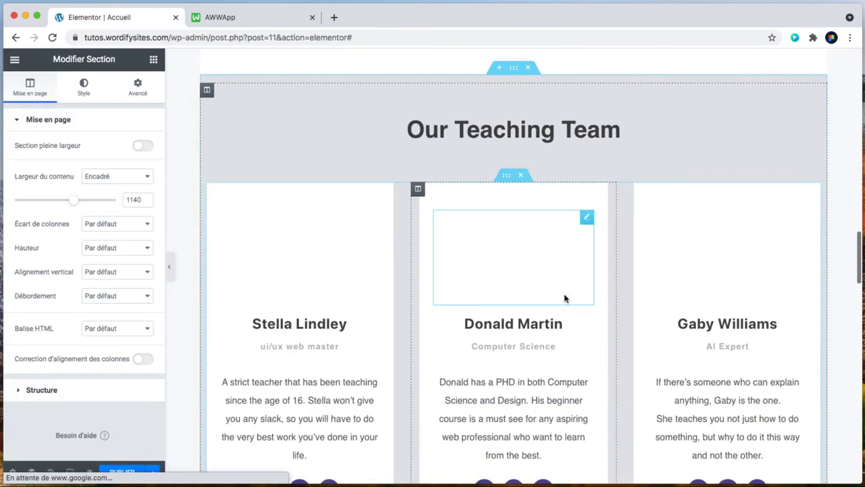
Delete the original two-column section and the image box section above the inserted template.
scroll(564, 297, up, 12)
scroll(564, 297, up, 10)
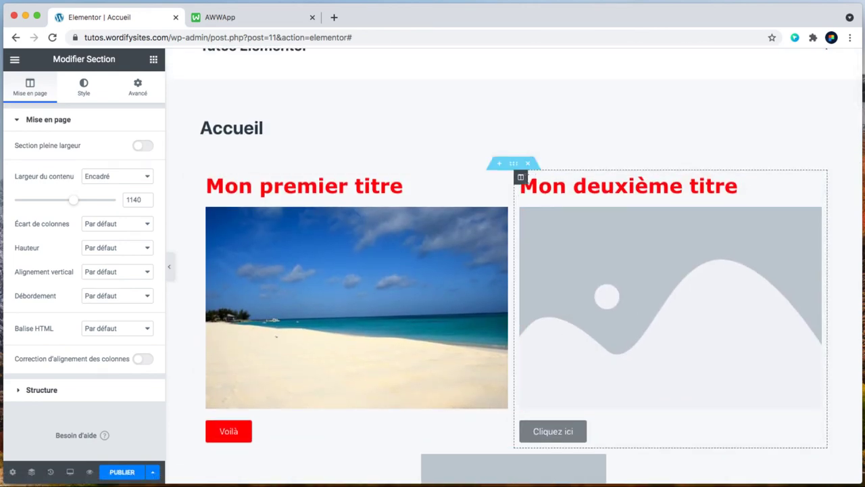
click(529, 164)
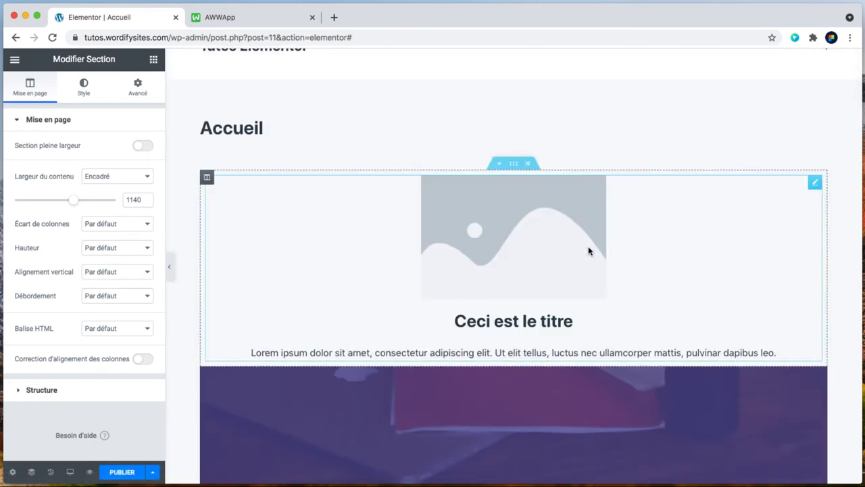
click(532, 166)
Examine the inserted template down to its map section and its first section with the widget panel temporarily hidden.
scroll(563, 260, down, 3)
scroll(309, 212, down, 12)
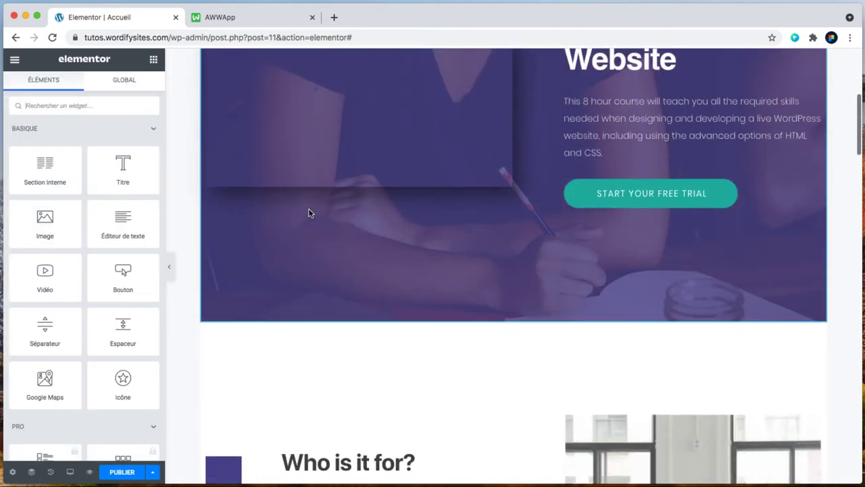
scroll(409, 246, down, 10)
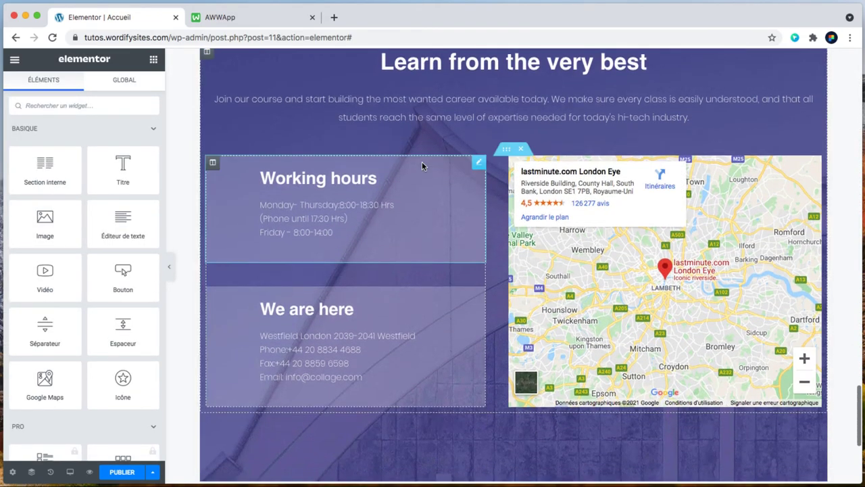
scroll(420, 163, up, 15)
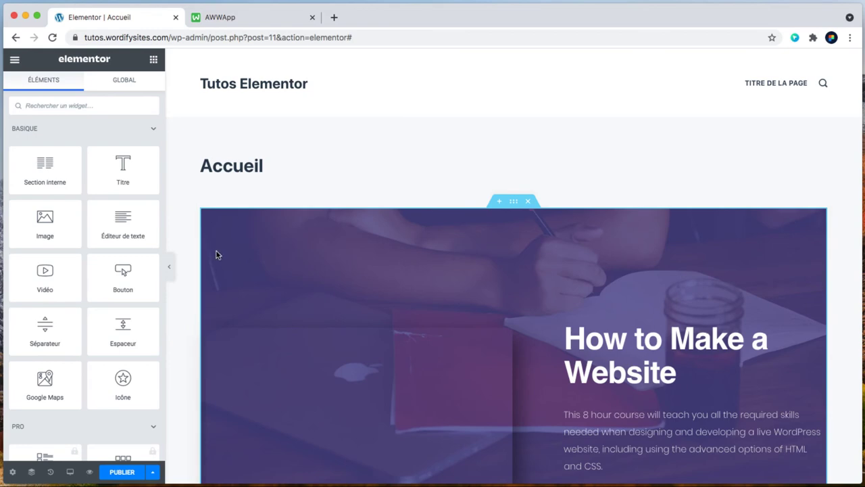
click(171, 268)
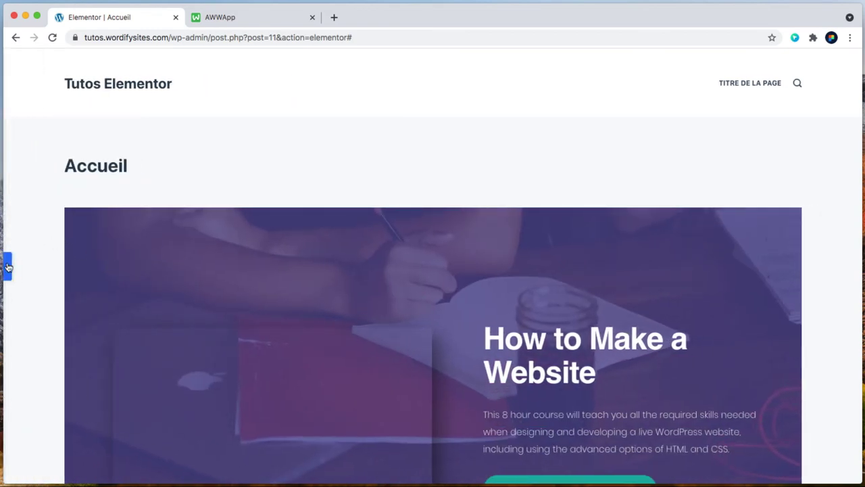
click(9, 267)
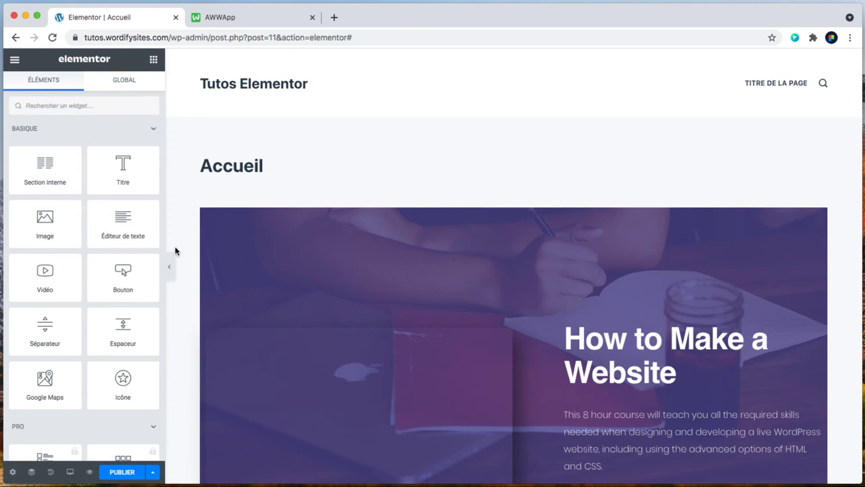
Set the page template to Elementor canevas in the page settings and check the whole page layout.
click(12, 473)
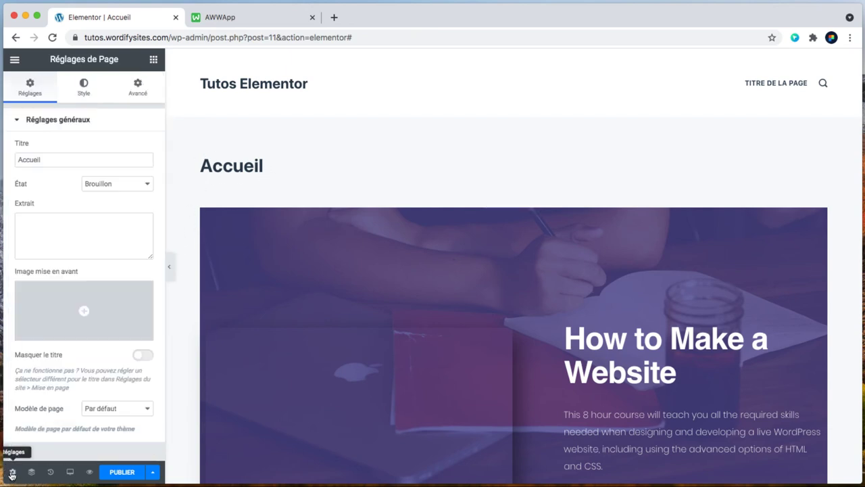
click(93, 411)
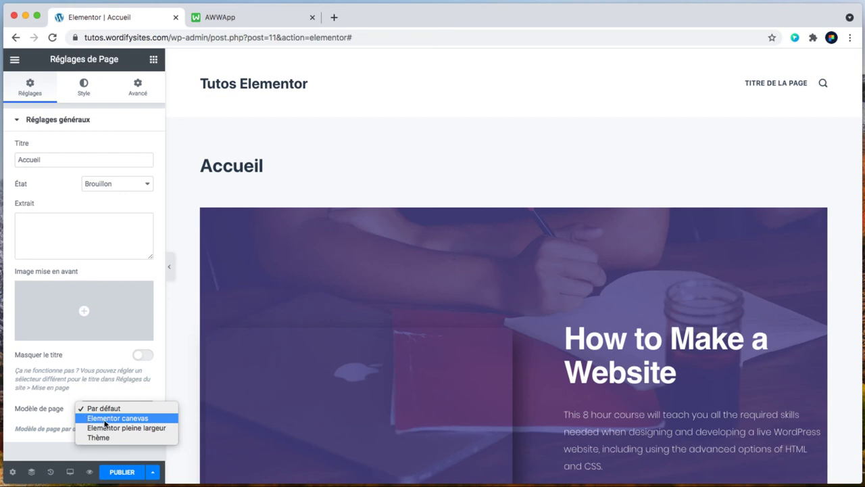
click(105, 419)
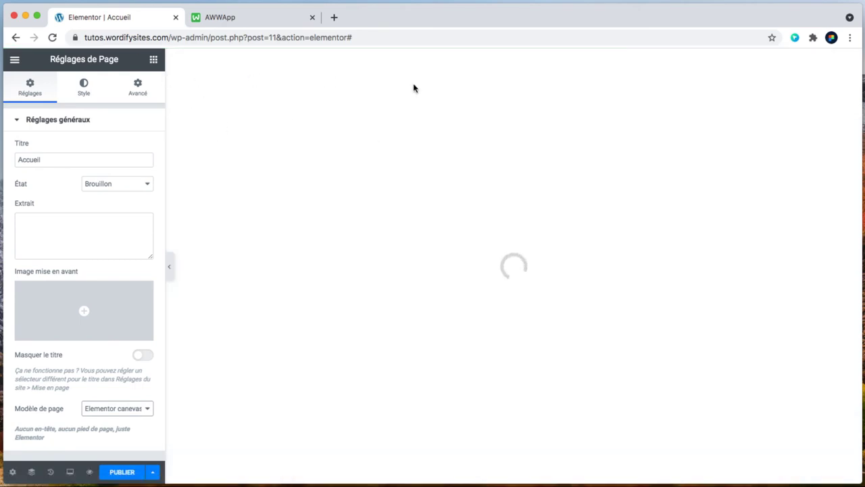
scroll(413, 265, down, 4)
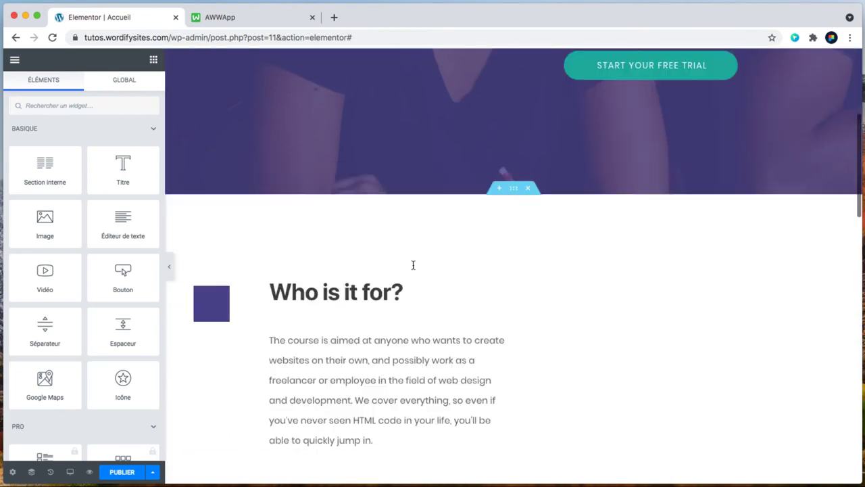
scroll(413, 265, down, 15)
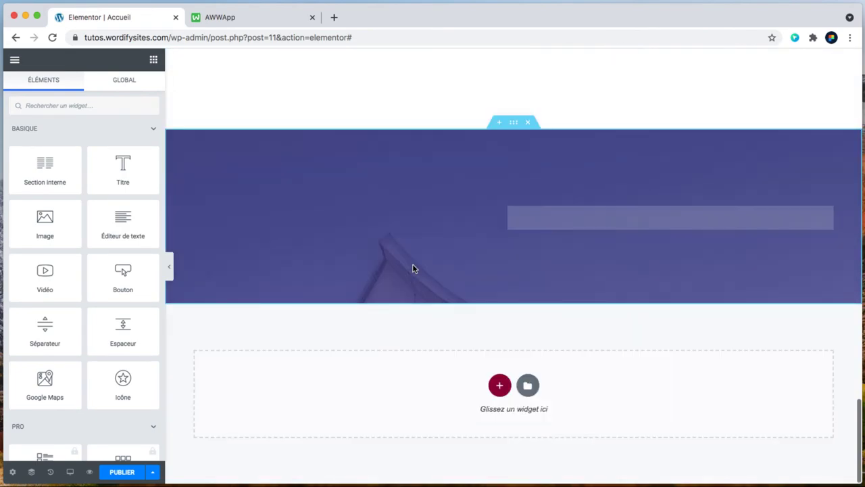
scroll(412, 267, up, 18)
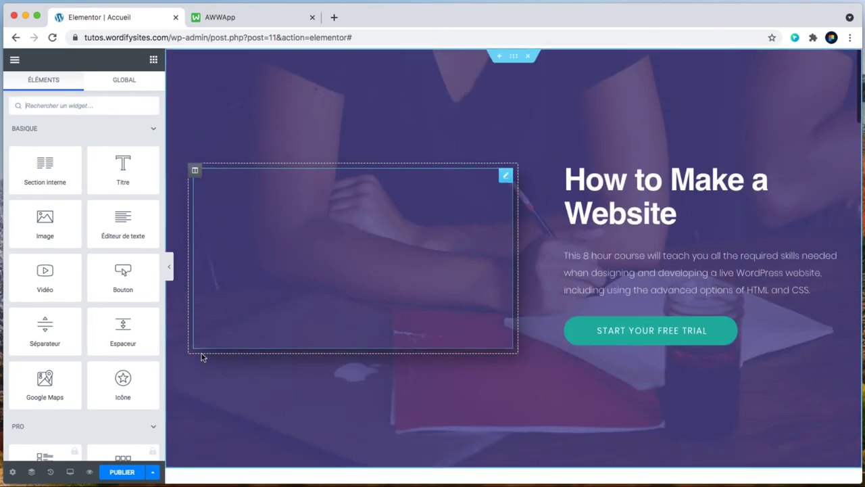
Preview the Accueil page in a new tab, look through its sections and reload it.
click(90, 475)
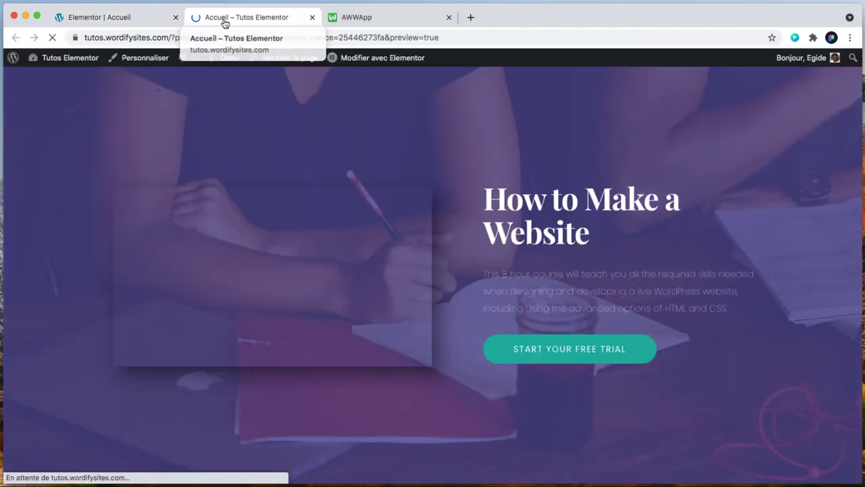
scroll(264, 212, down, 10)
scroll(264, 214, down, 20)
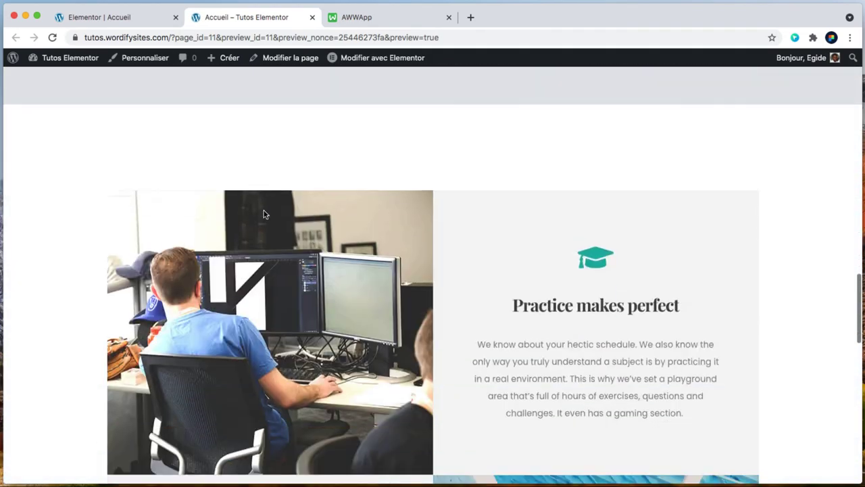
key(super+r)
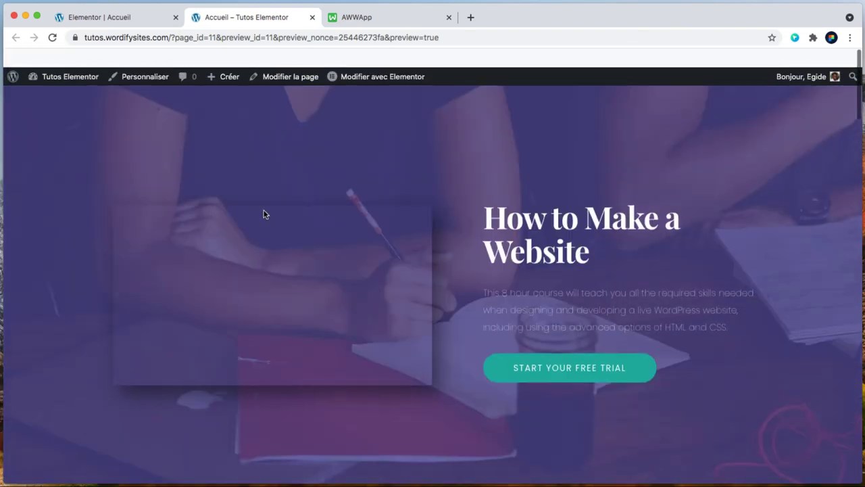
Return to the Elementor editor and change the hero section's heading to "Créer un site".
click(131, 26)
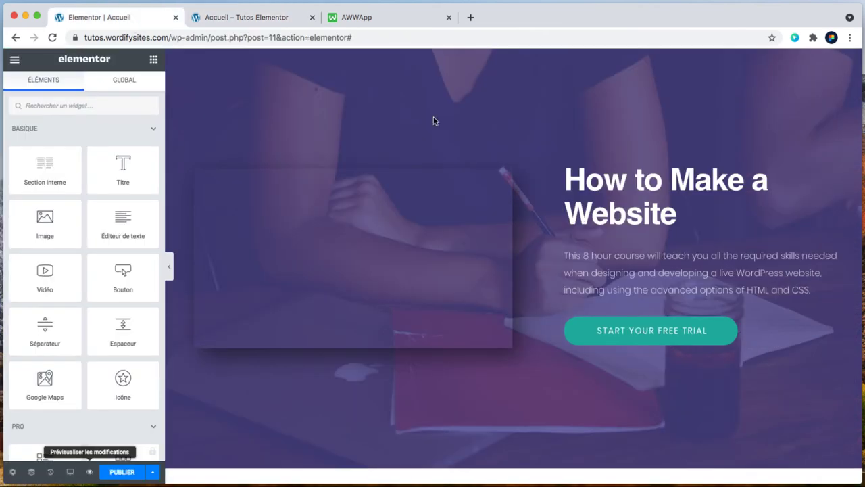
click(642, 203)
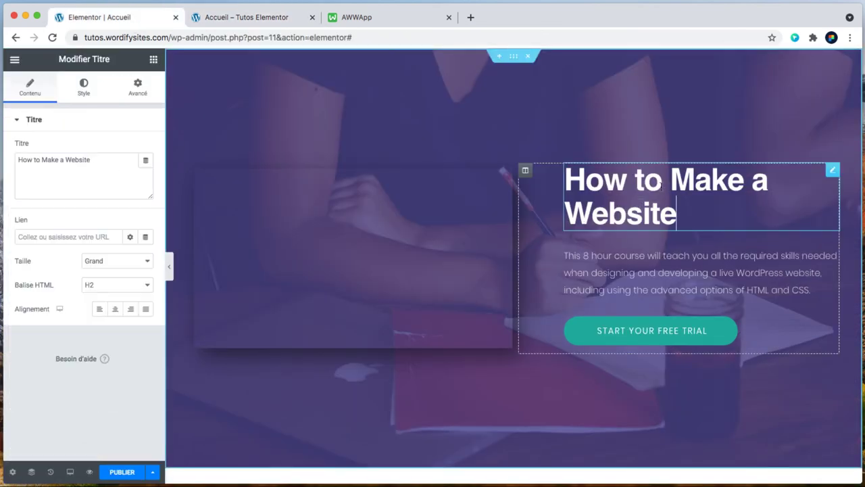
triple_click(662, 182)
text(C)
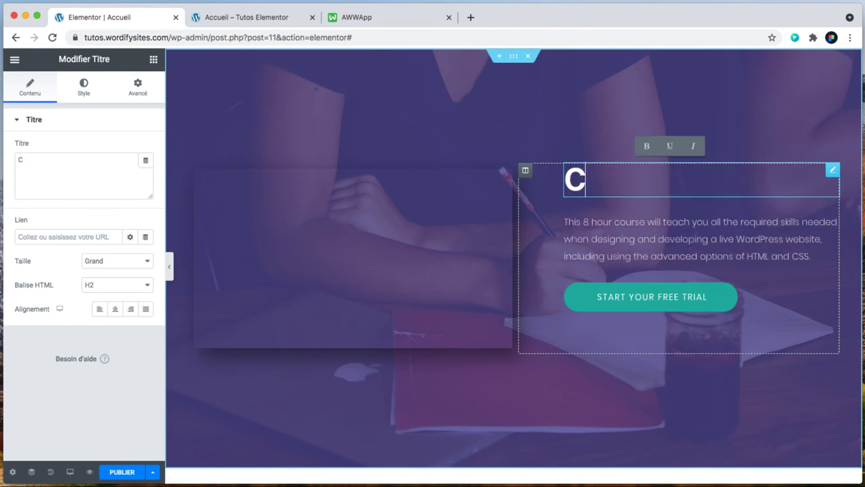
text(réer un site)
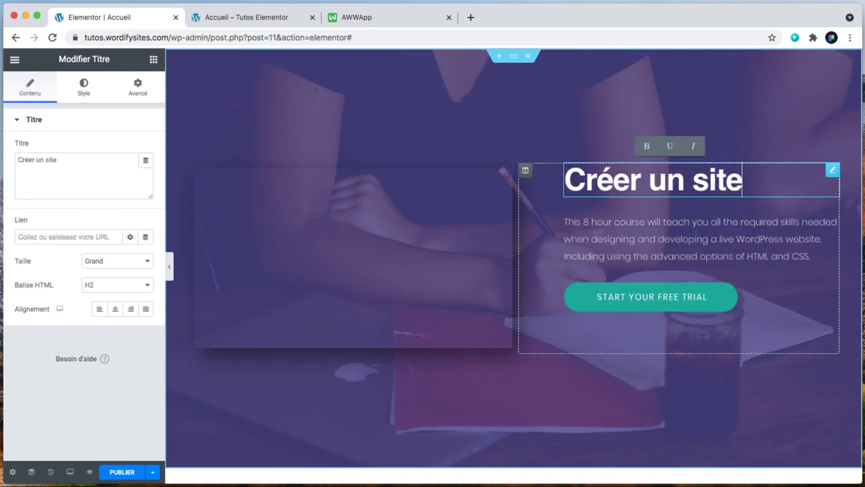
Change the hero button's text to "Commencer maintenant".
triple_click(622, 298)
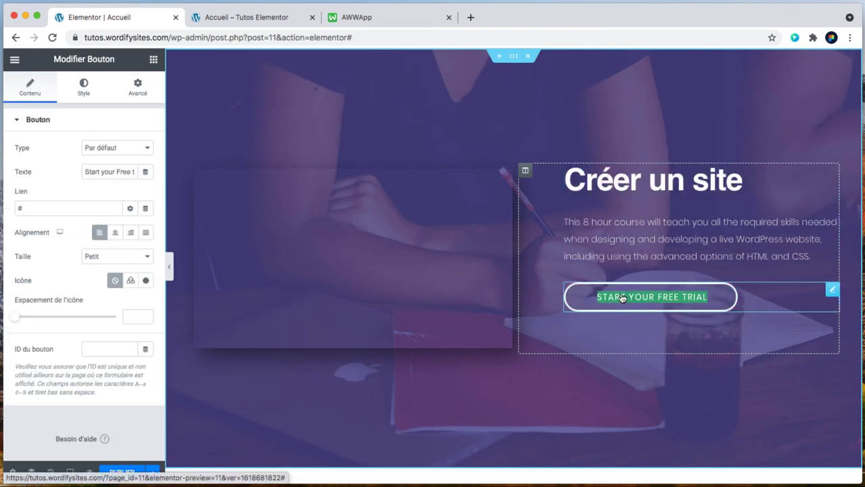
text(C)
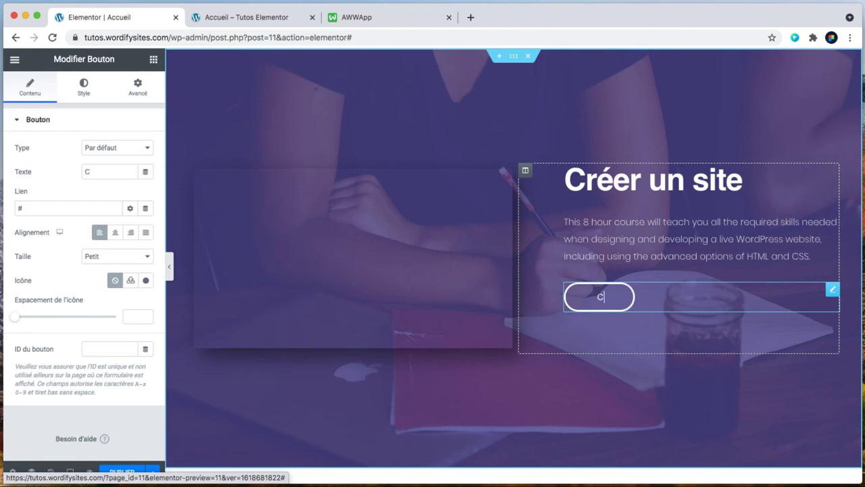
text(ommencer maintenant)
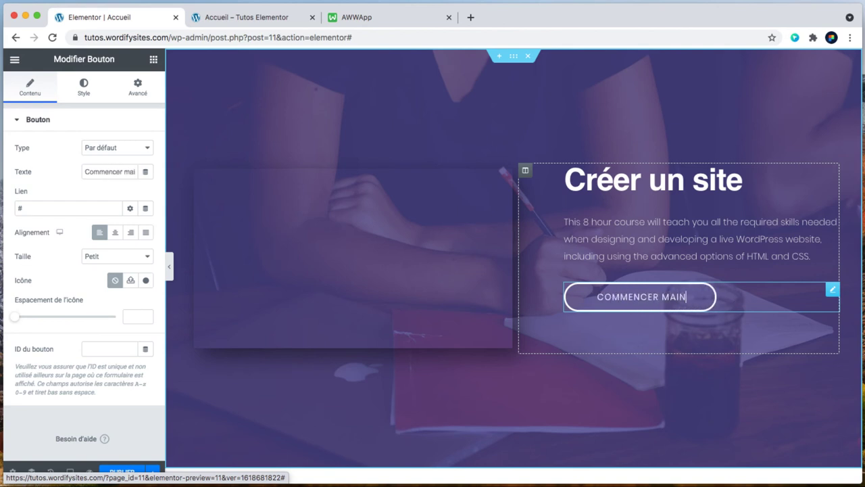
click(675, 326)
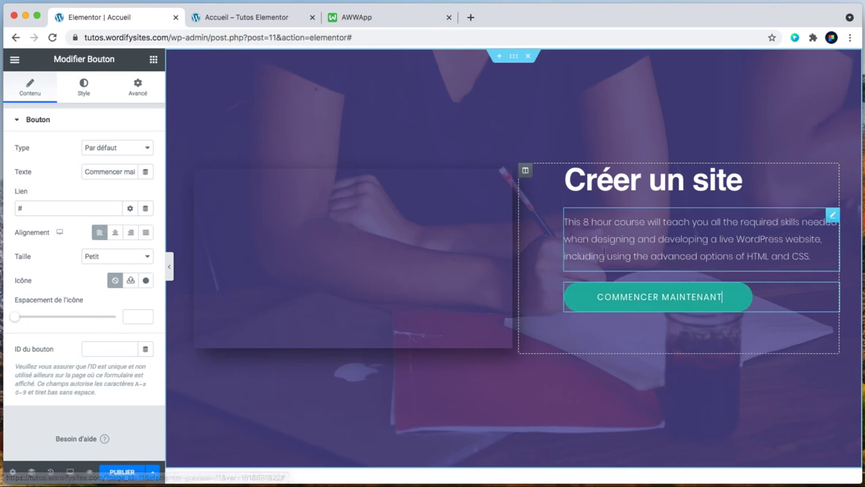
Examine the settings of the "Who is it for?" icon box and of the first teacher's social icons, and return to the hero section.
scroll(674, 326, down, 10)
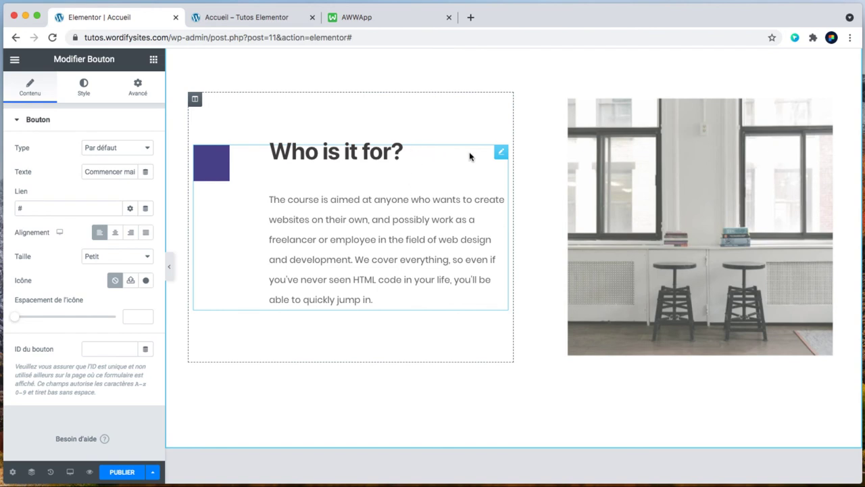
scroll(491, 248, up, 3)
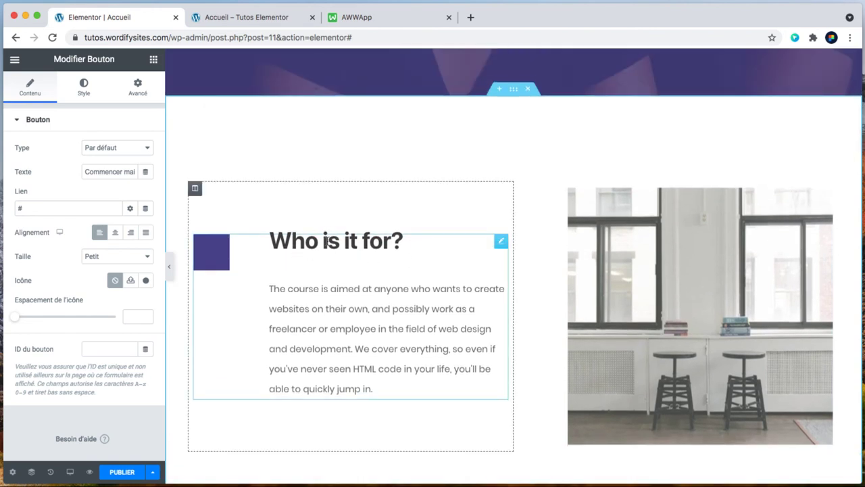
click(305, 238)
scroll(376, 343, down, 10)
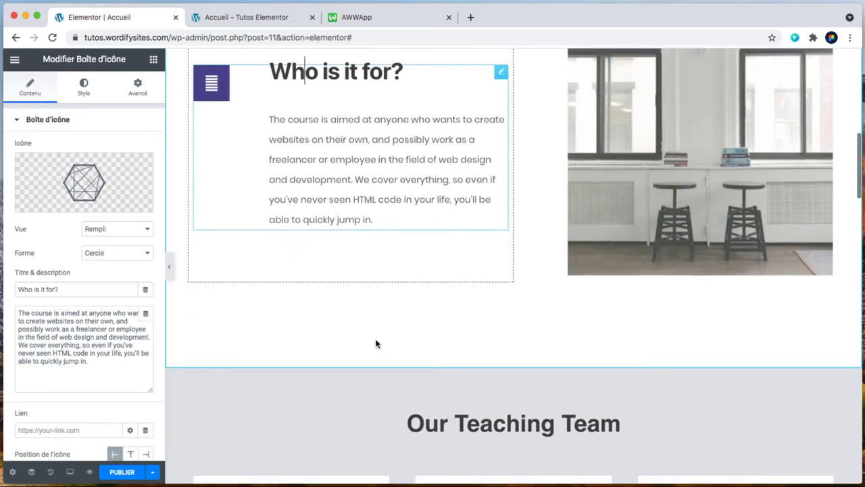
scroll(260, 304, down, 3)
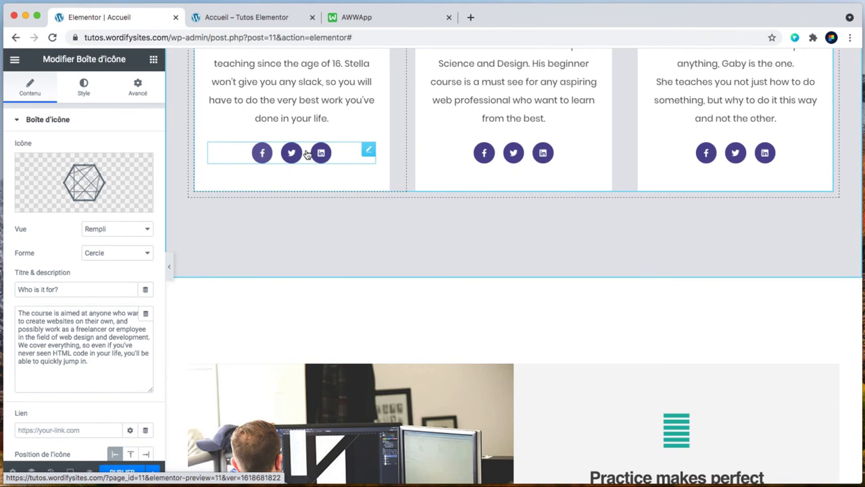
click(335, 154)
scroll(250, 313, up, 2)
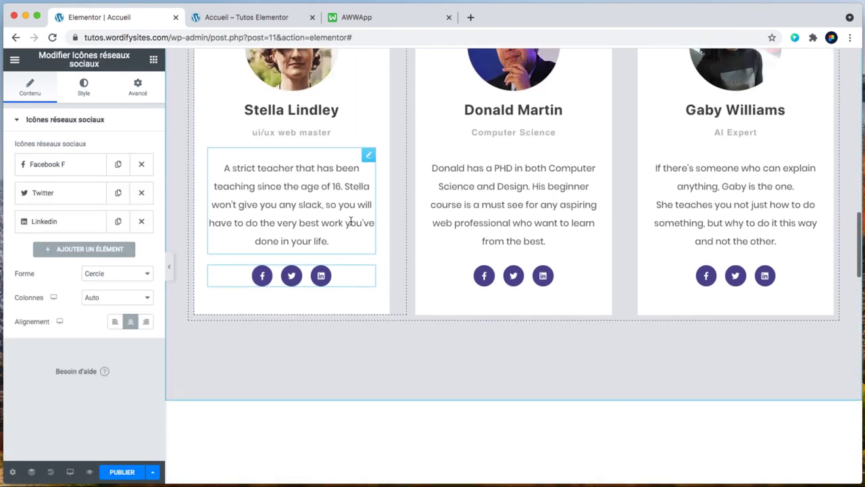
scroll(351, 224, down, 3)
scroll(350, 230, up, 8)
scroll(350, 231, up, 5)
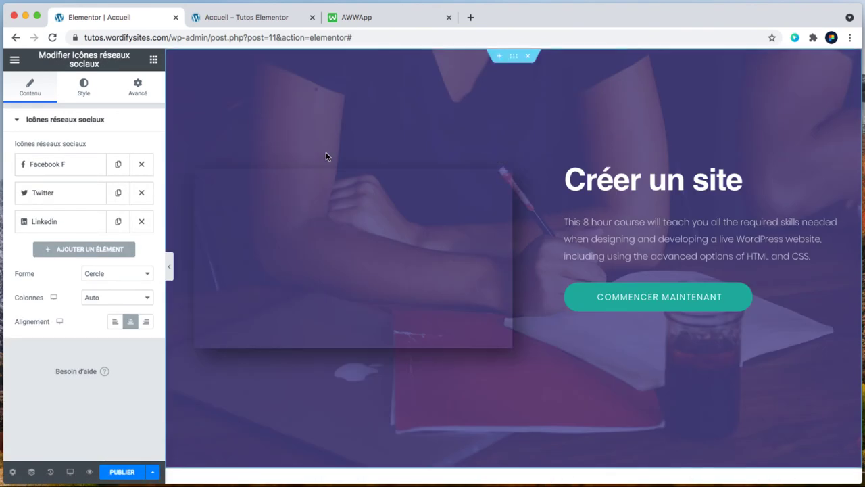
Set the page template to Elementor pleine largeur, check the layout from header to footer, and save the page as a draft.
click(13, 471)
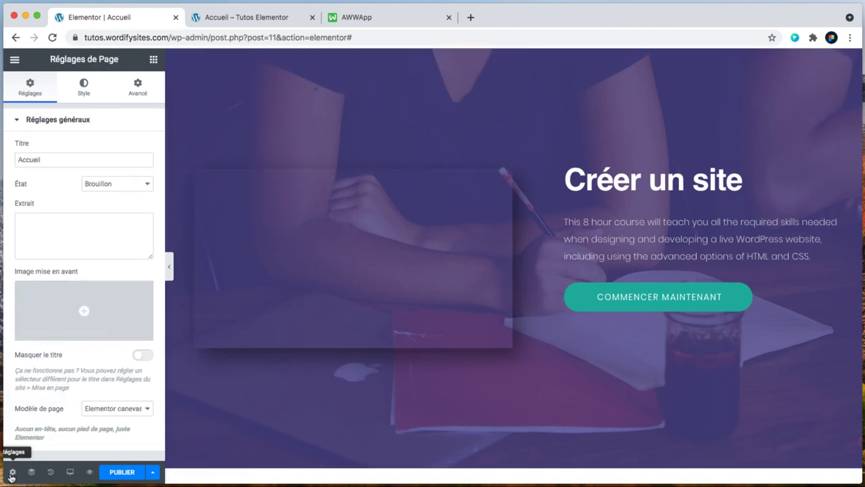
click(120, 408)
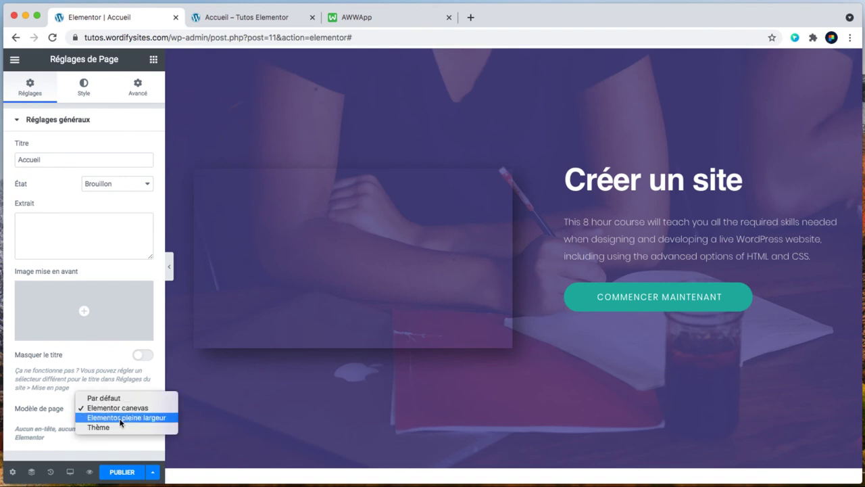
click(136, 417)
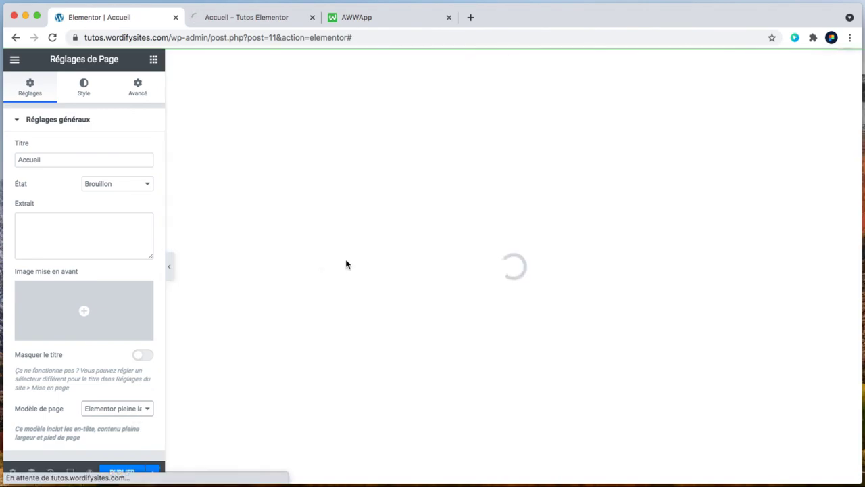
scroll(522, 254, down, 5)
scroll(522, 257, down, 20)
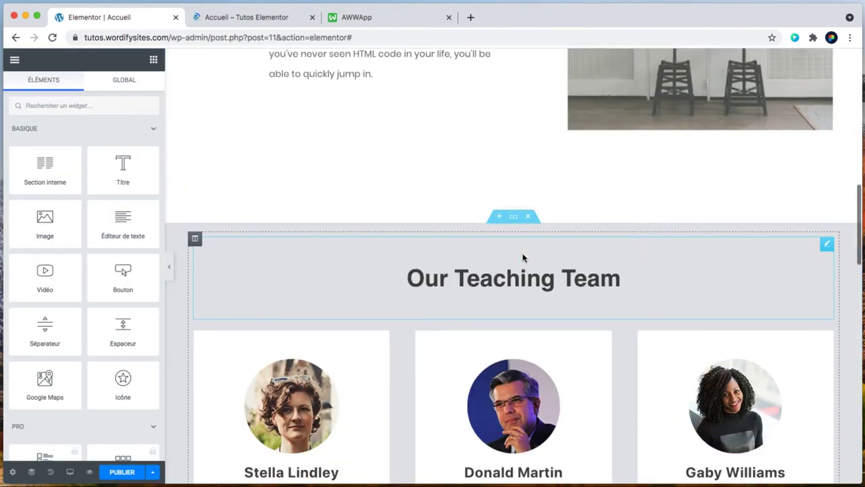
scroll(522, 257, down, 10)
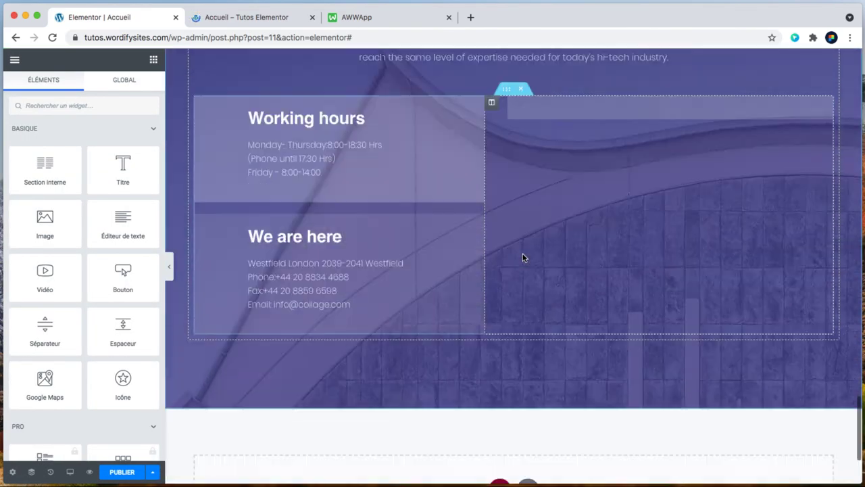
scroll(522, 255, up, 20)
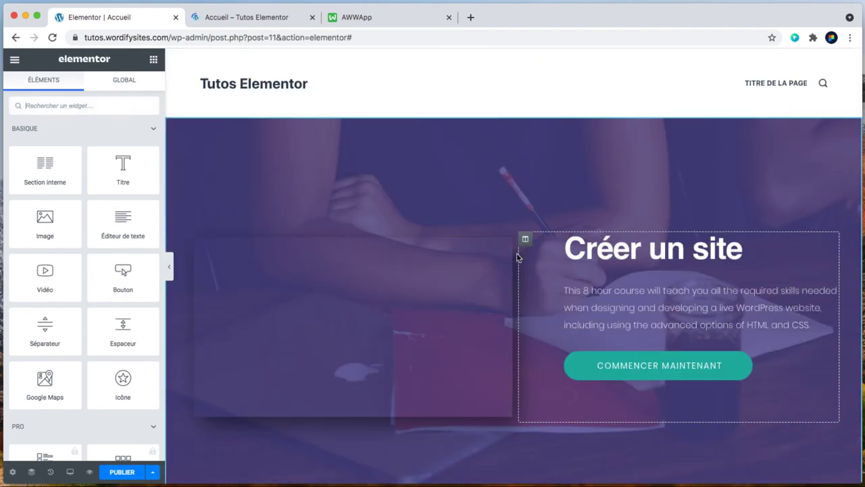
click(151, 472)
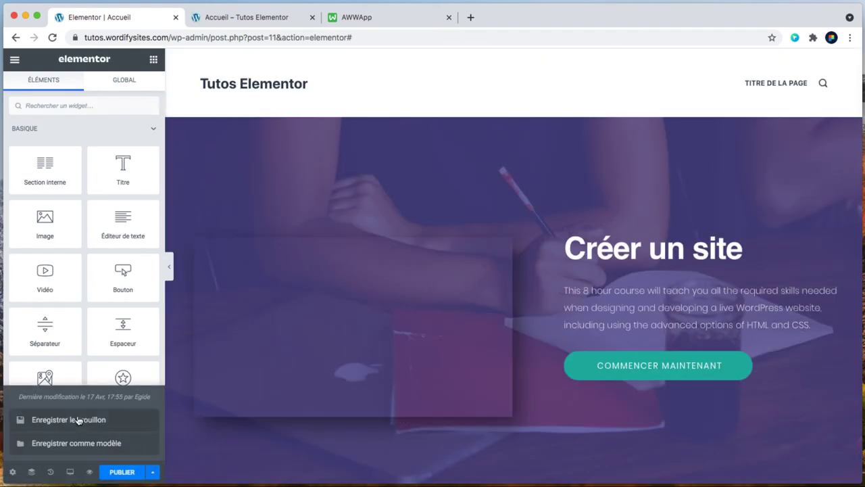
click(98, 424)
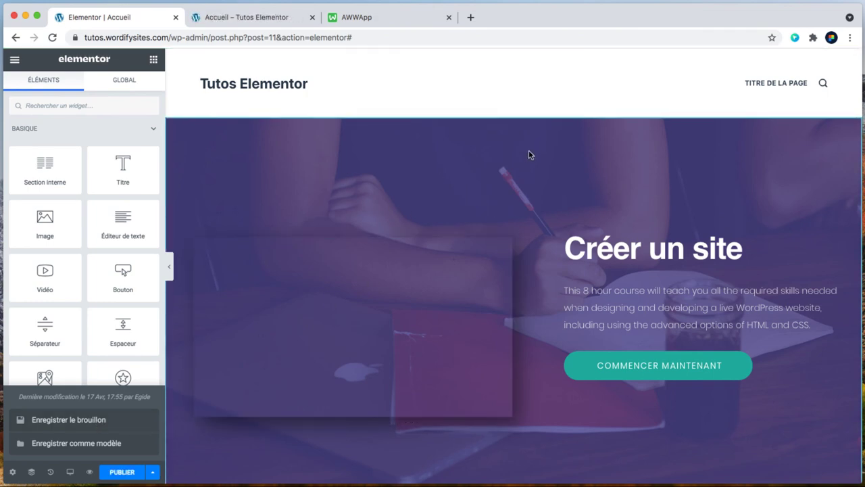
Save the "Our Teaching Team" section to the library as a template named Equipe.
scroll(530, 155, down, 15)
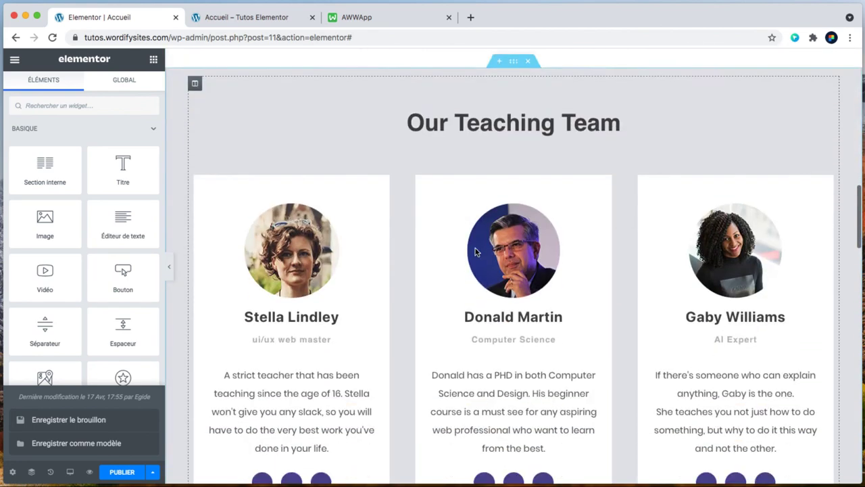
scroll(475, 252, up, 5)
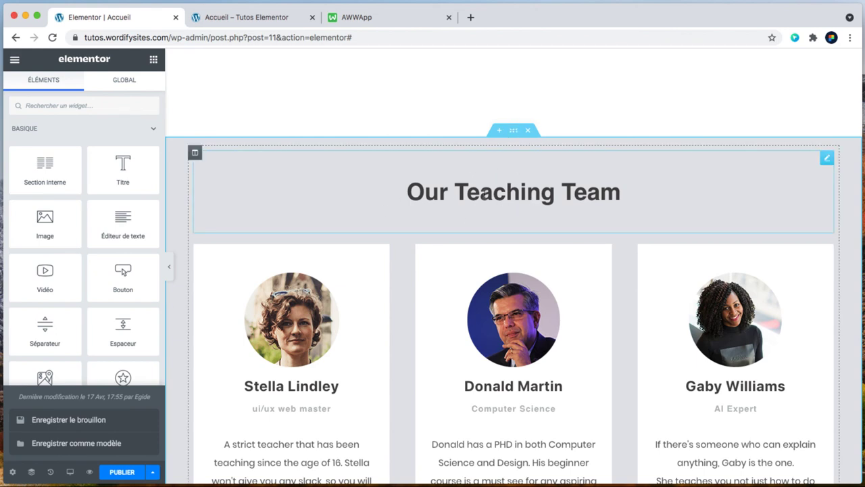
click(513, 133)
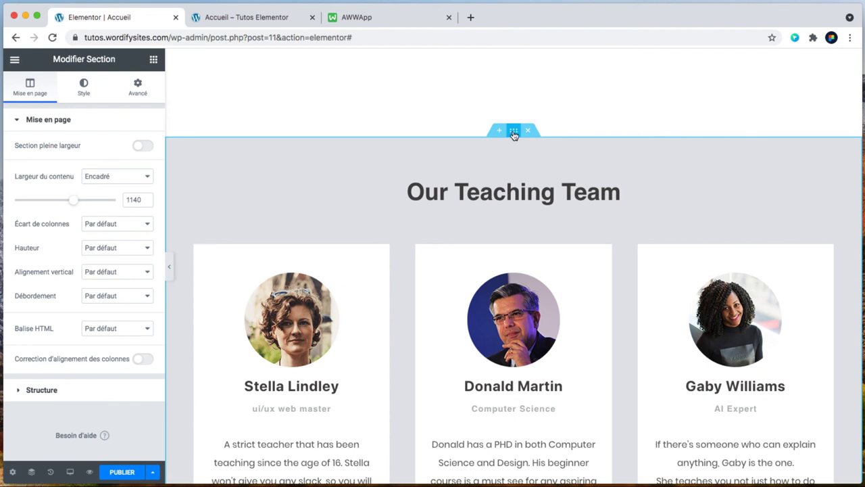
right_click(513, 133)
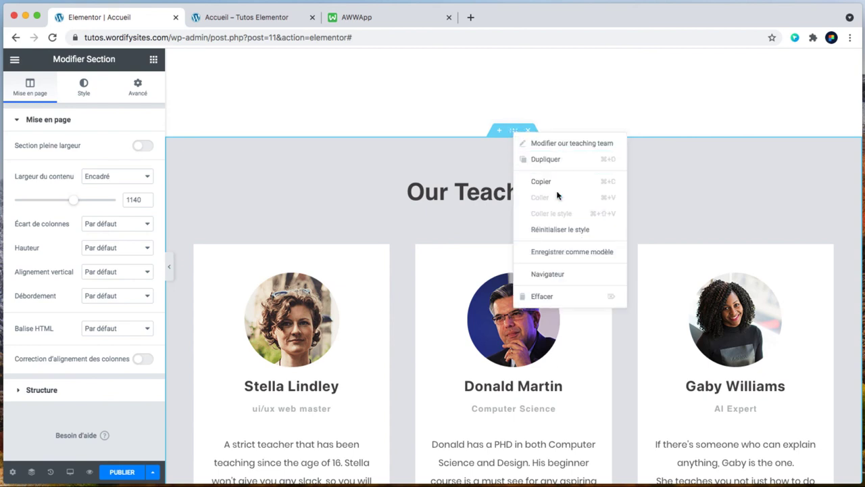
click(579, 254)
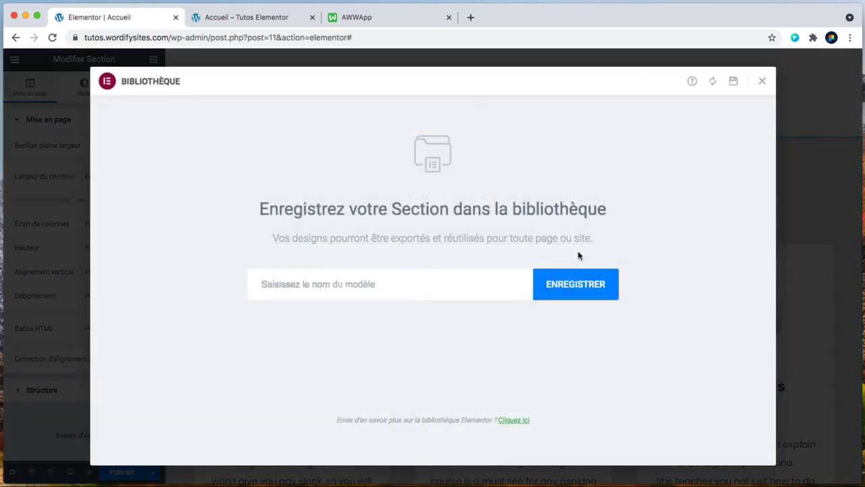
click(375, 279)
text(Equi)
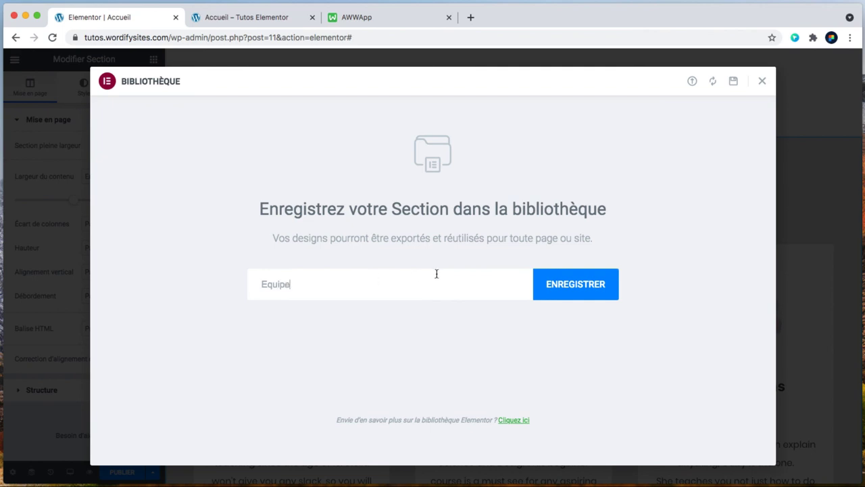
text(pe)
click(557, 293)
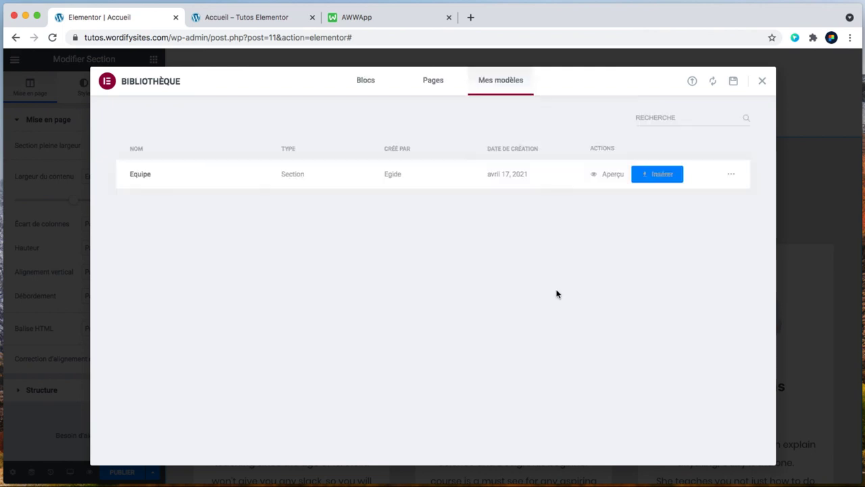
Insert the saved Equipe template at the end of the page and check its placement.
key(Escape)
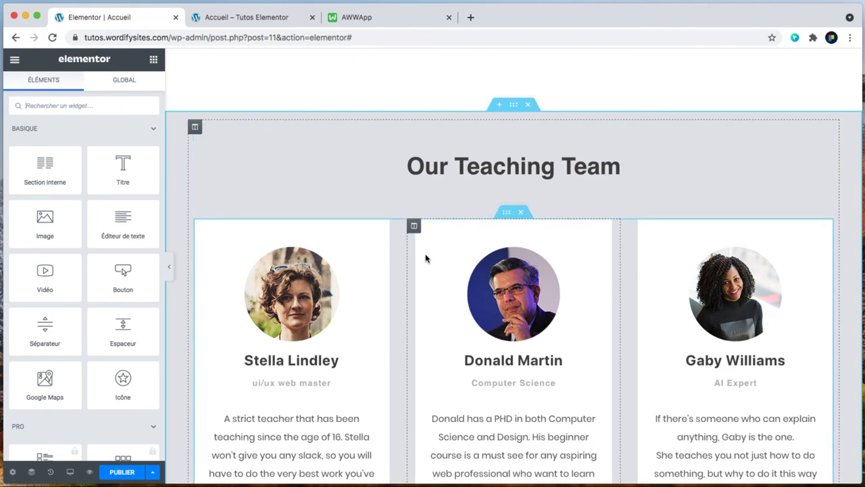
scroll(426, 255, up, 3)
scroll(425, 254, down, 10)
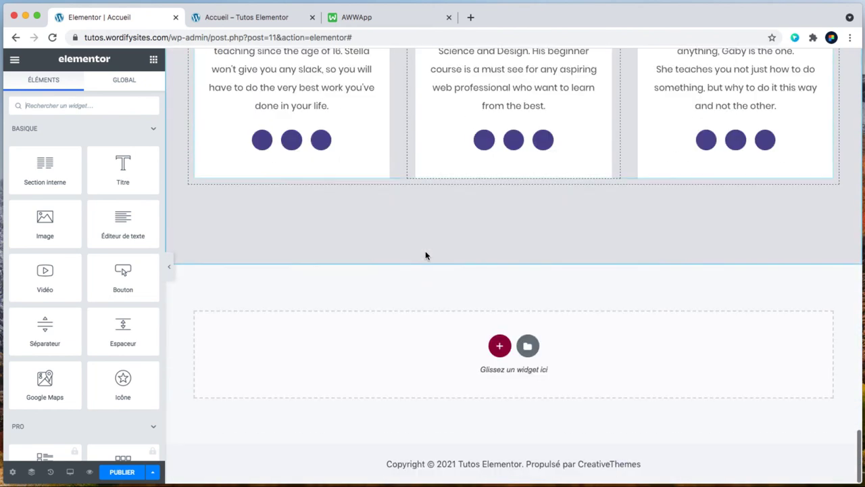
Look through the library's ready-made pages and own saved templates, close it, and review the "Our Teaching Team" section.
click(526, 347)
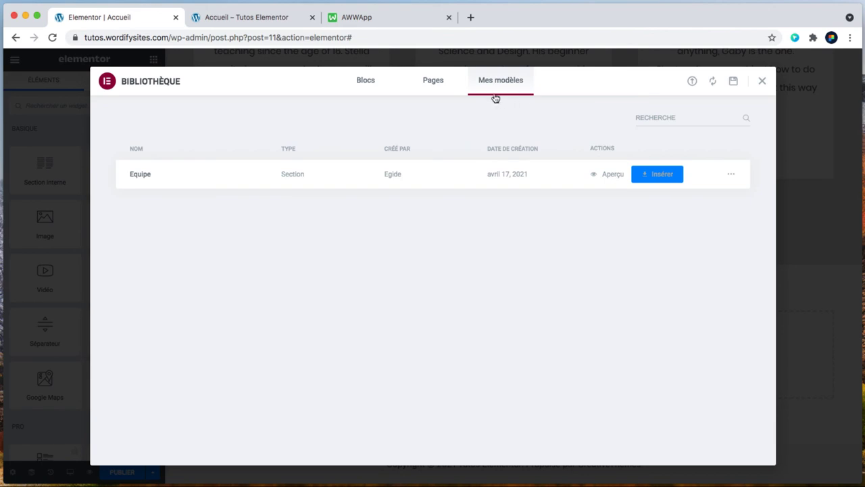
click(431, 85)
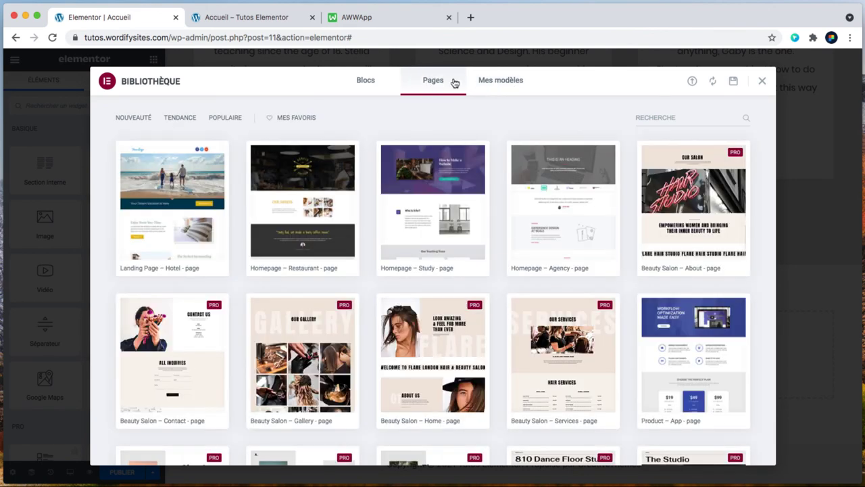
click(499, 82)
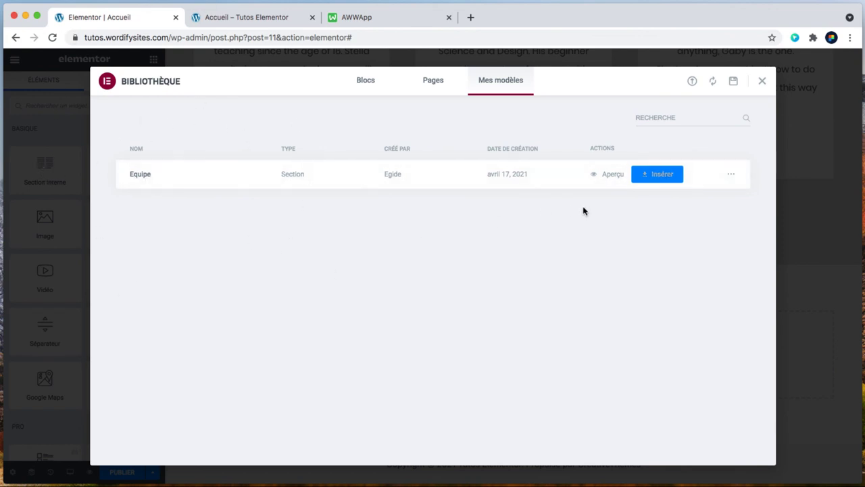
click(762, 80)
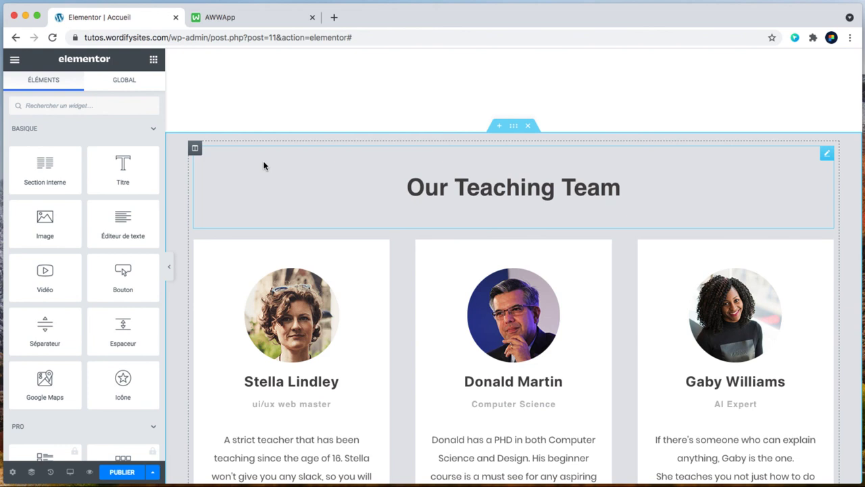
scroll(264, 166, down, 2)
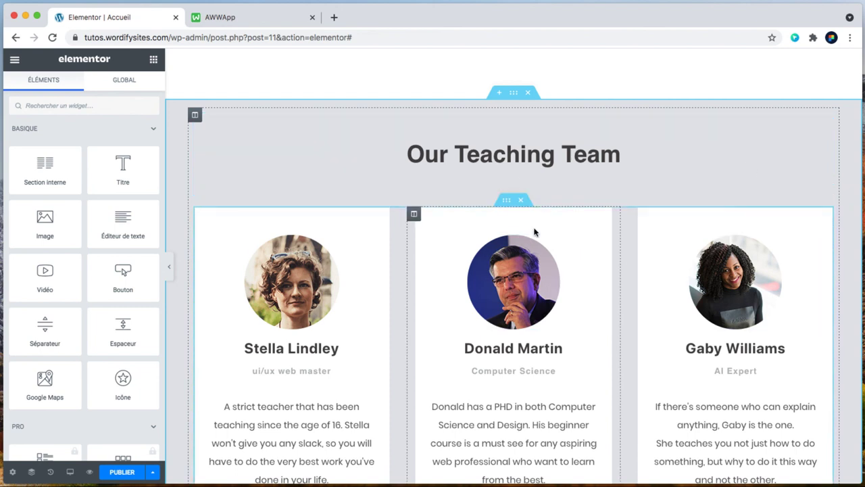
scroll(534, 228, down, 3)
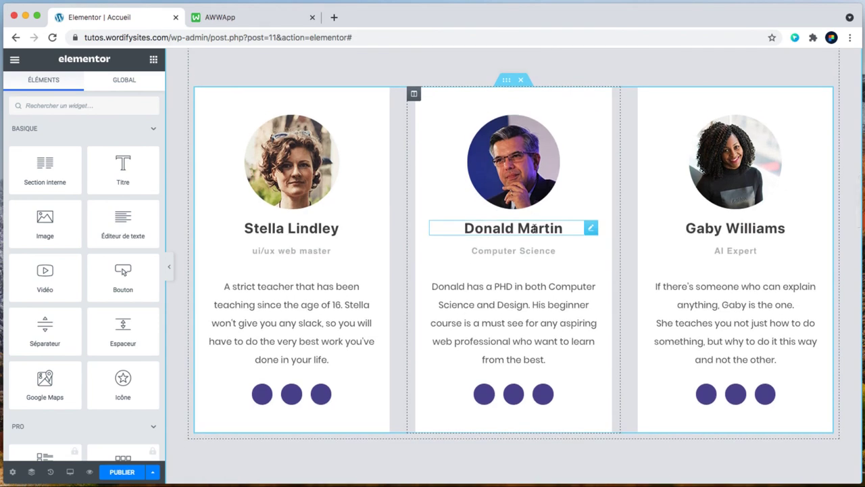